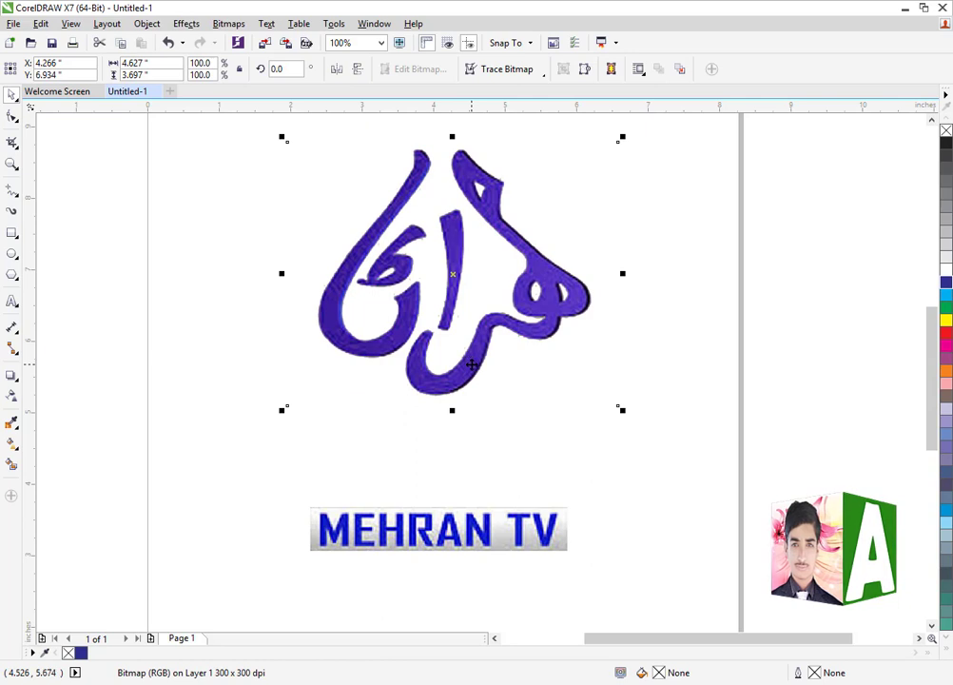
Move the calligraphy logo to about X 3.953", Y 6.612" and delete the MEHRAN TV text image
left_click_drag(453, 400, 431, 423)
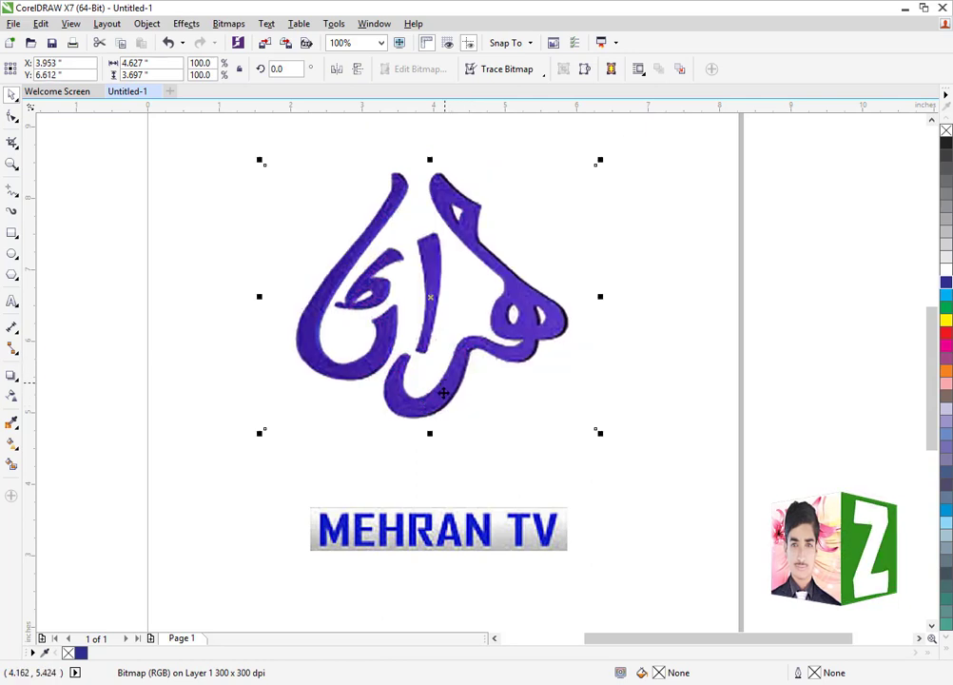
left_click(463, 532)
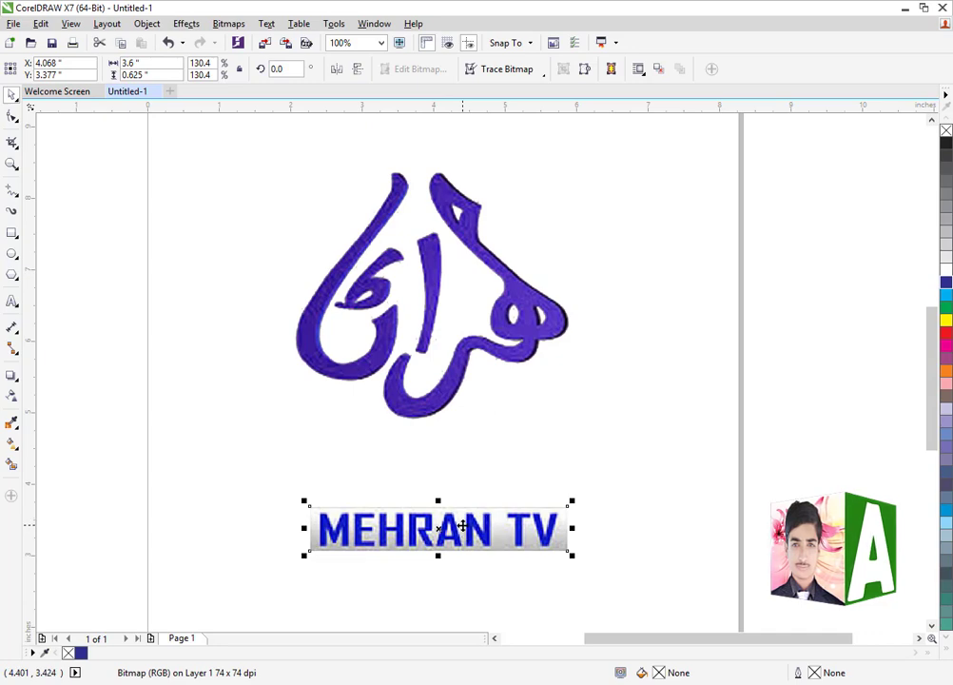
key("Delete")
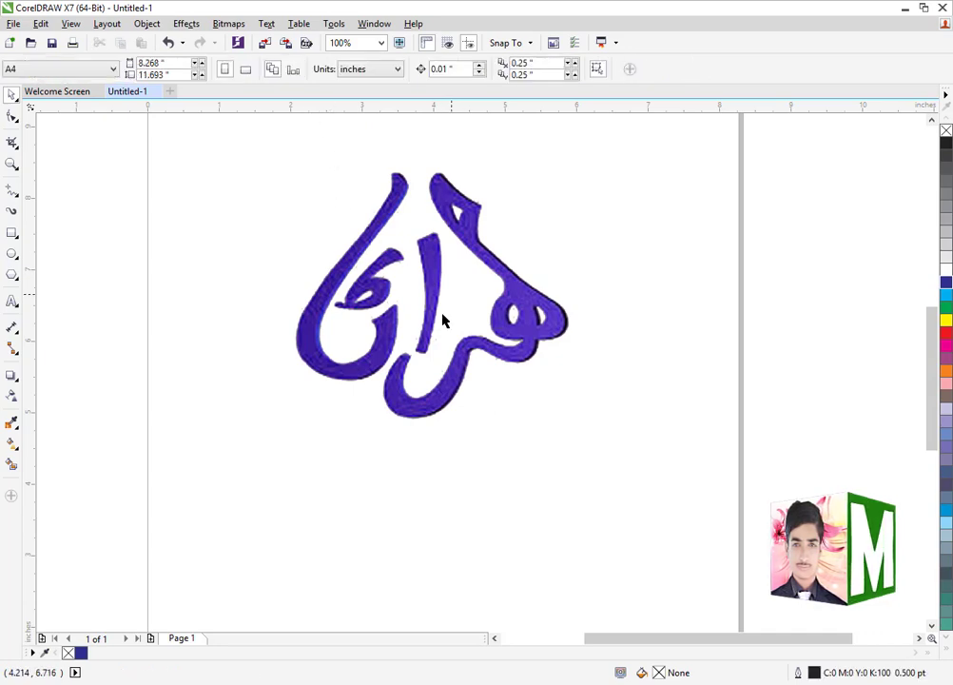
Export the calligraphy logo to the Desktop as a Windows Bitmap named "Mehran tv" in RGB Color (24-bit)
key("ctrl+e")
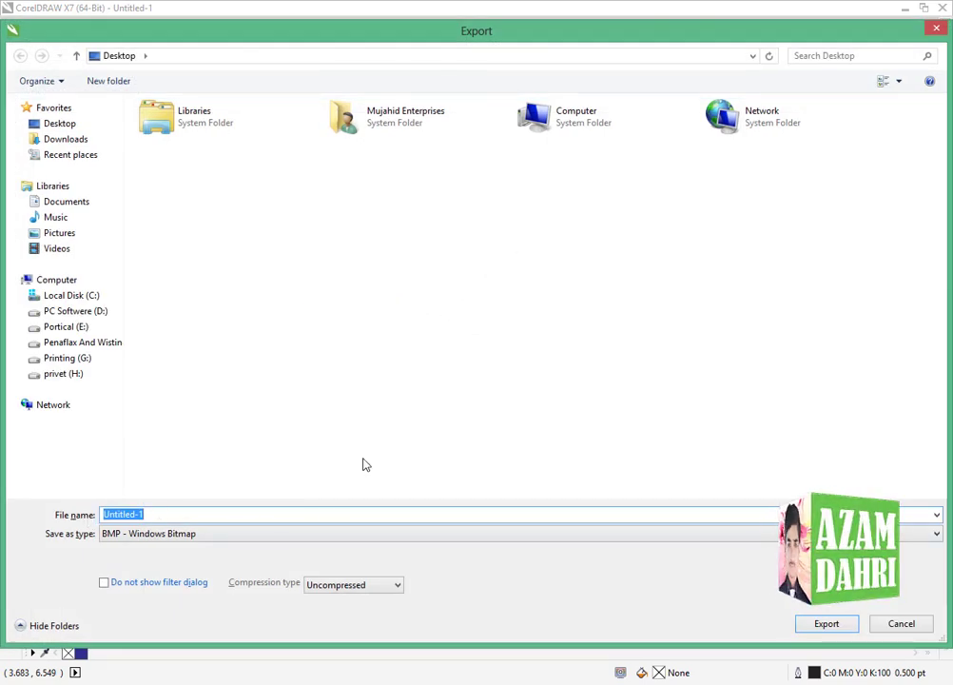
type("Mehran tv")
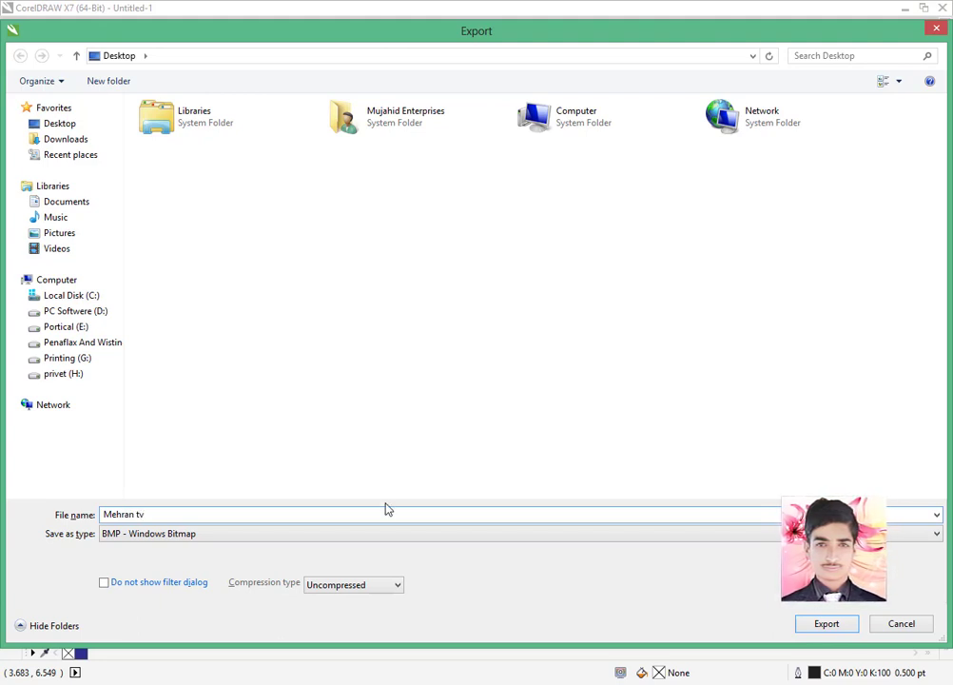
left_click(156, 533)
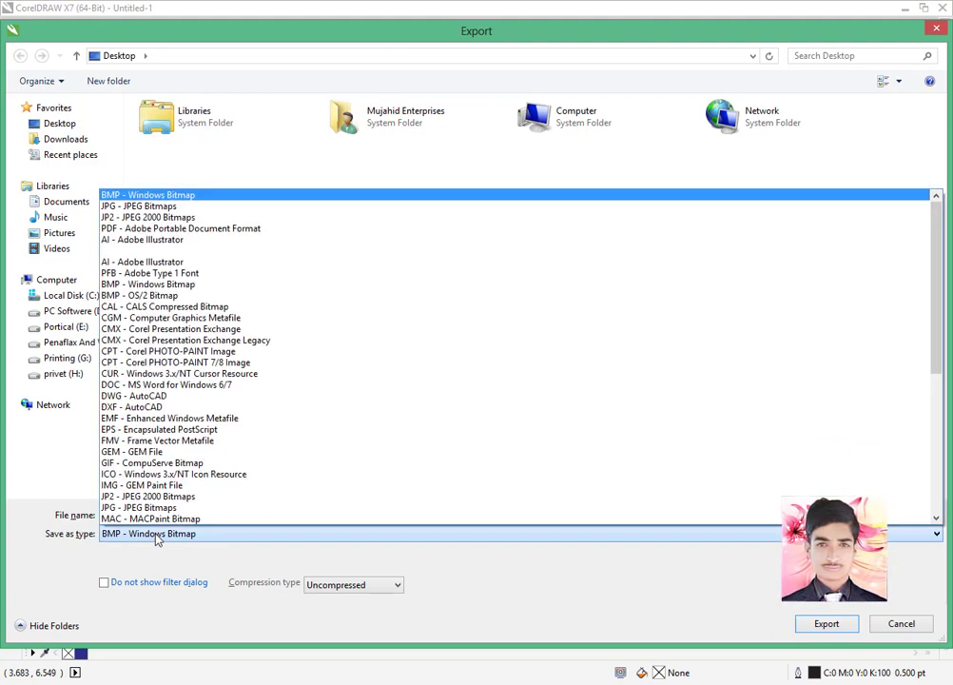
left_click(144, 196)
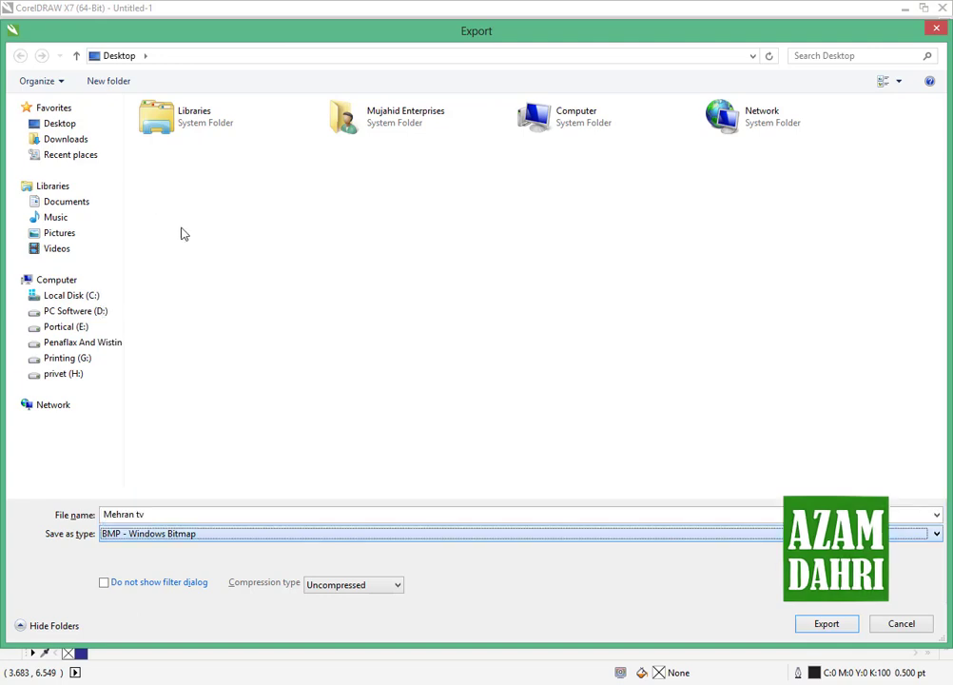
left_click(824, 625)
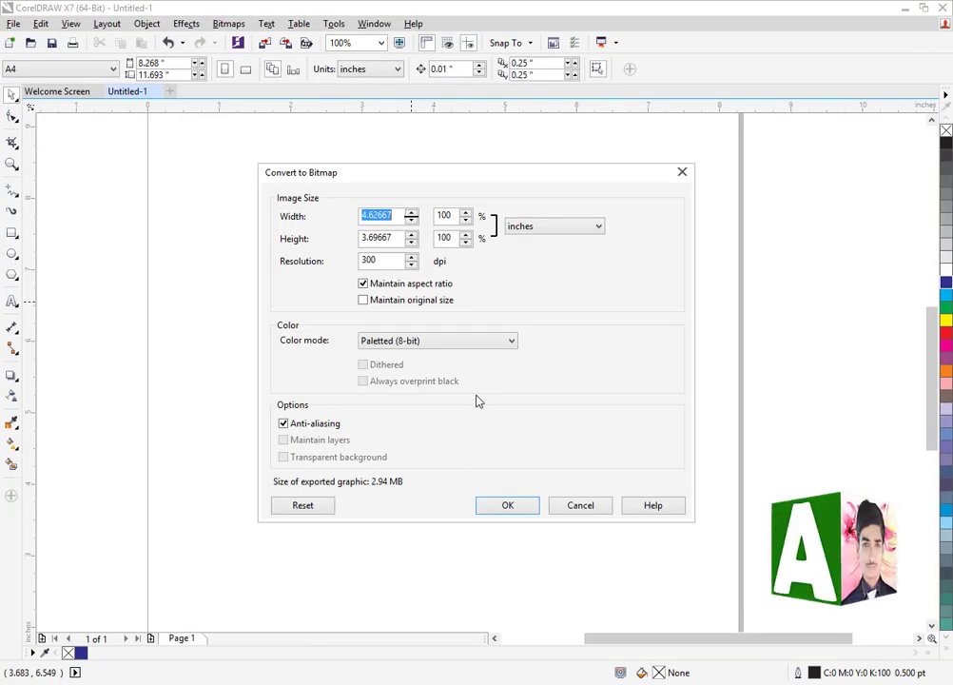
left_click(435, 342)
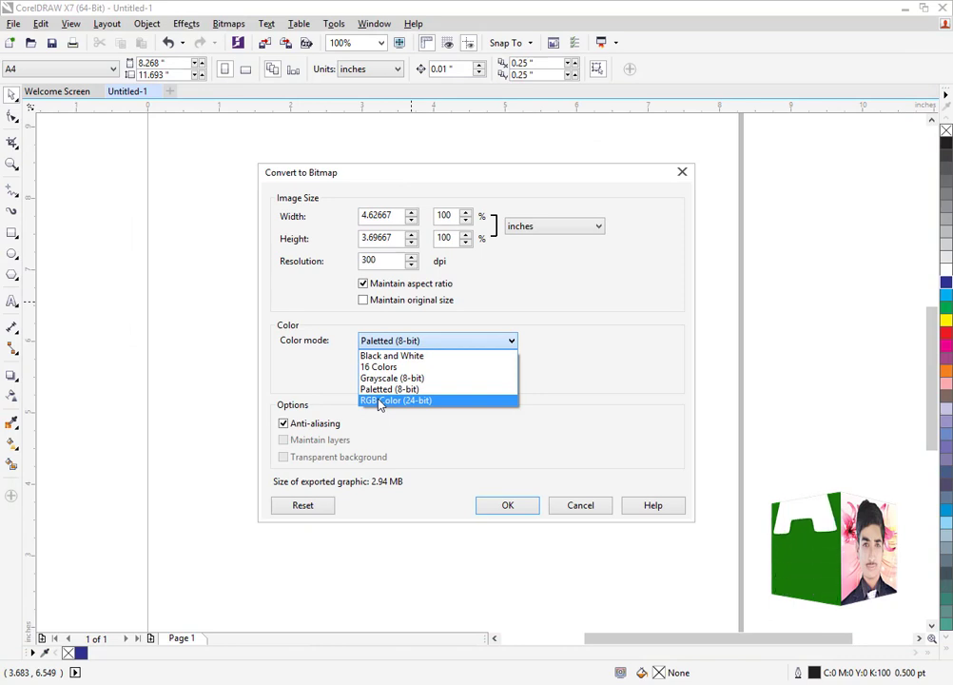
left_click(380, 403)
left_click(525, 512)
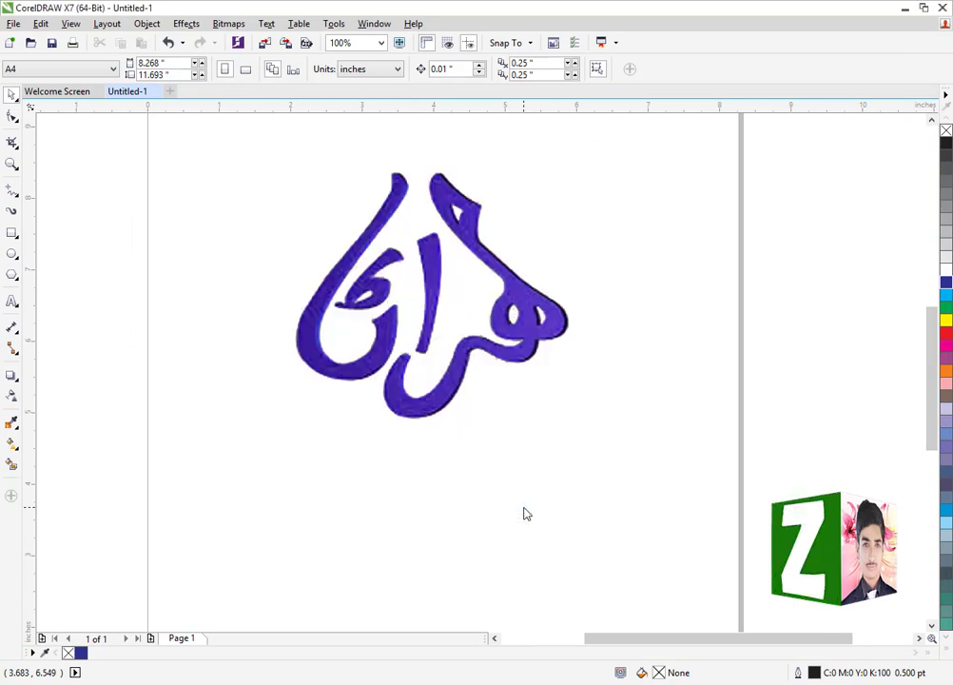
Undo the deletion of the MEHRAN TV text image and delete the calligraphy logo instead
scroll(516, 454, "down", 2)
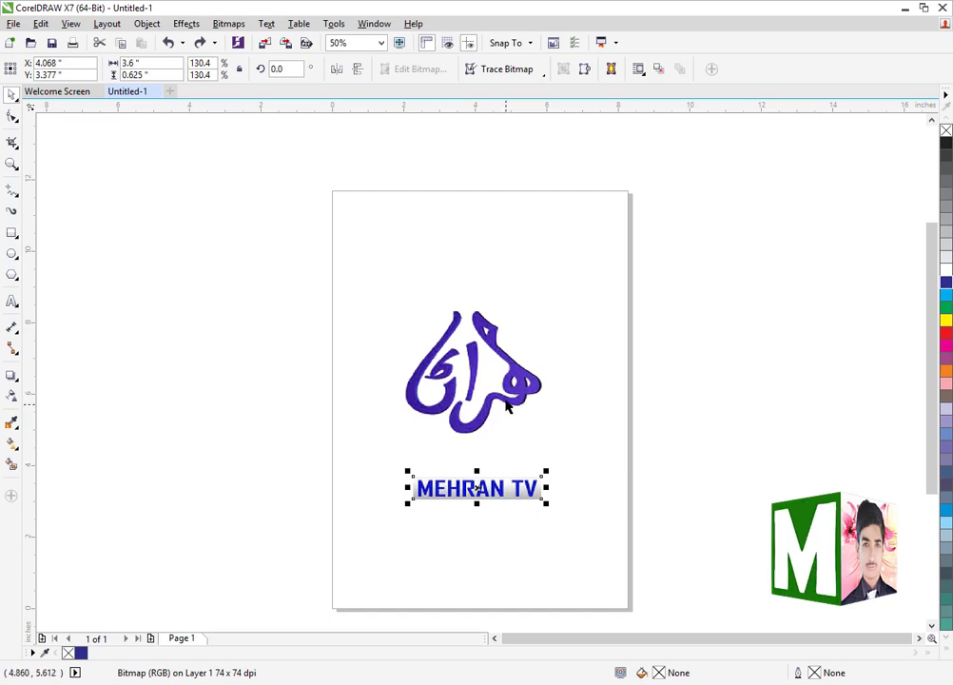
left_click(511, 398)
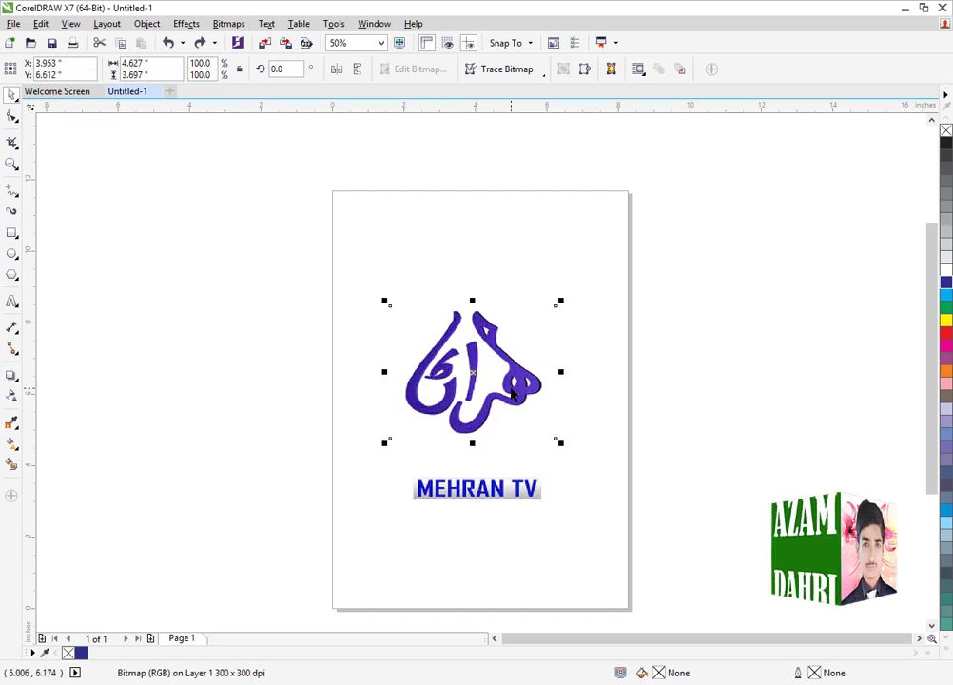
key("Delete")
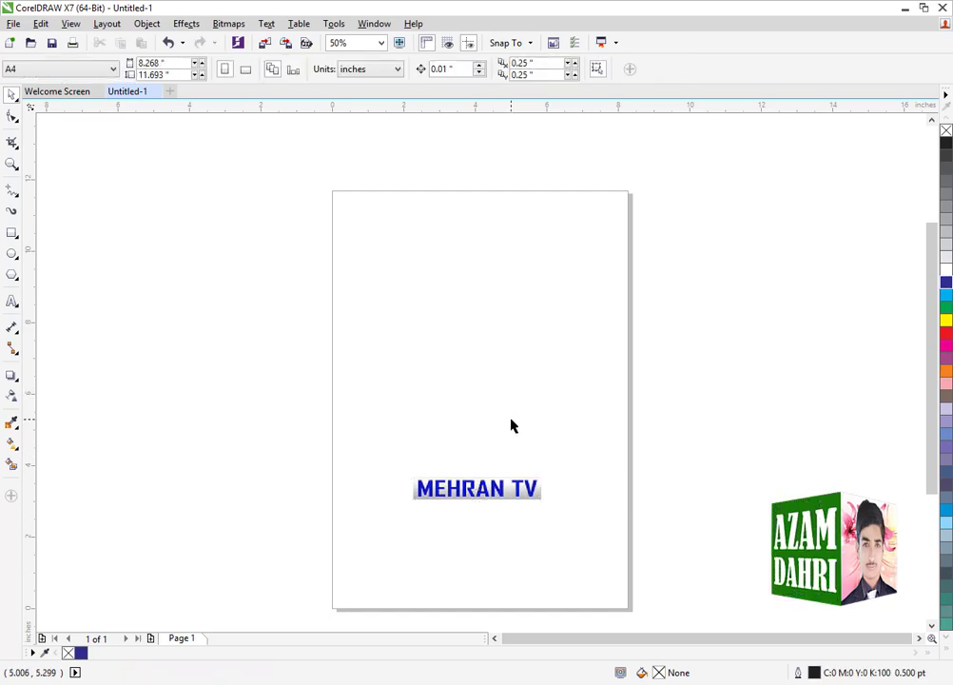
Export the MEHRAN TV text image to the Desktop as a Windows Bitmap named "mehran" in RGB Color (24-bit)
key("ctrl+e")
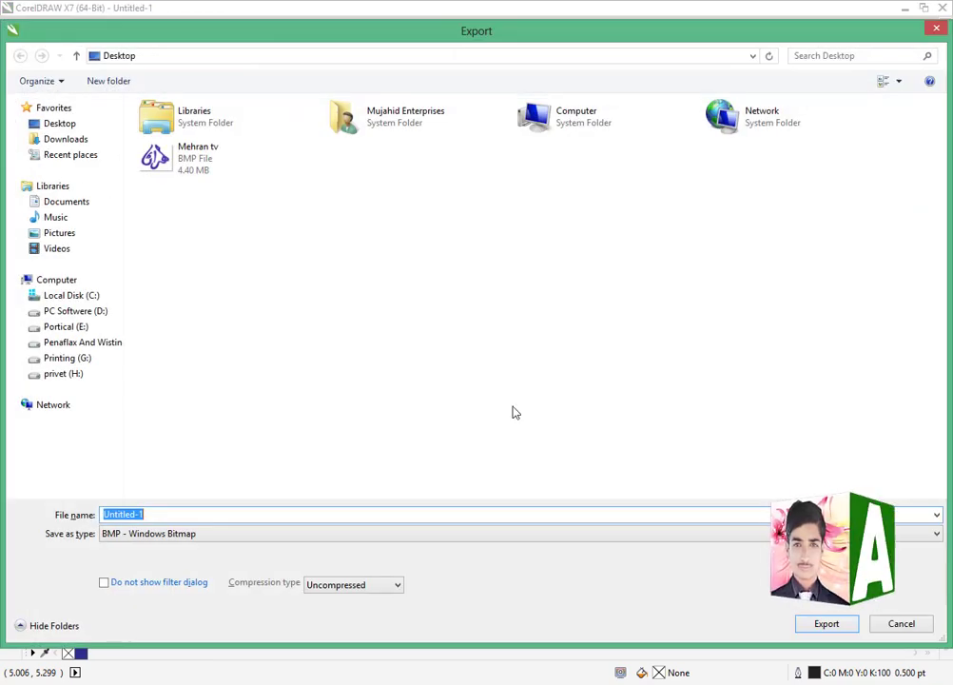
type("mehran")
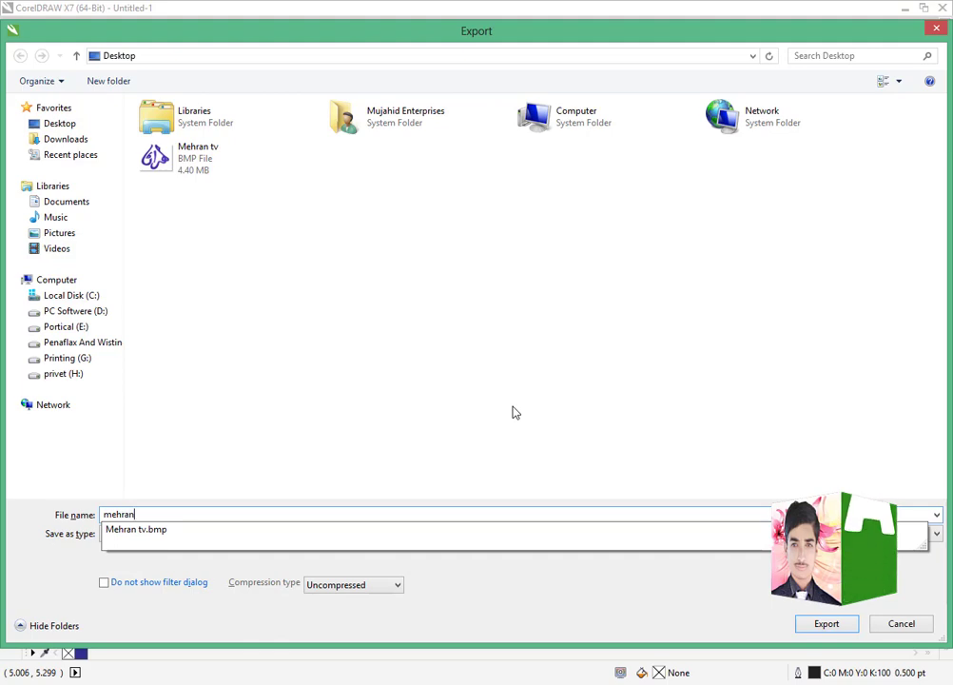
left_click(818, 629)
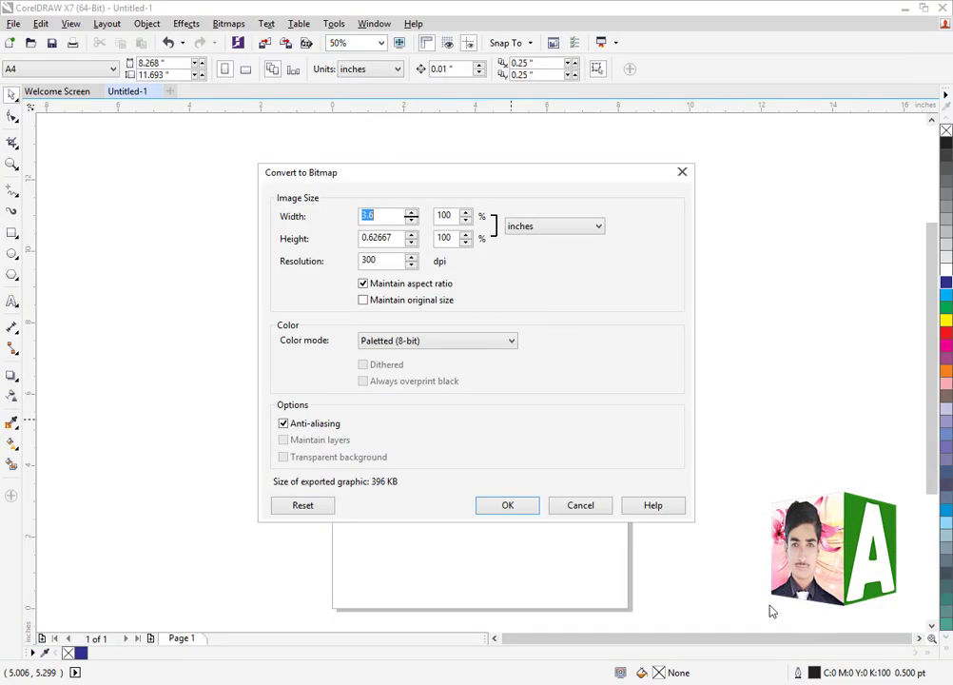
left_click(411, 342)
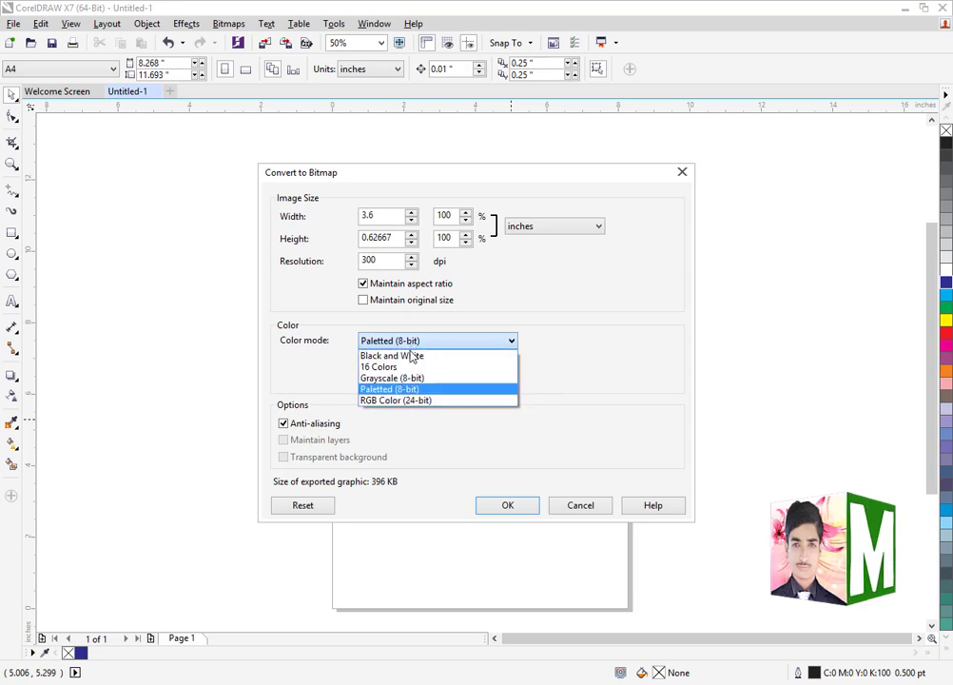
left_click(381, 402)
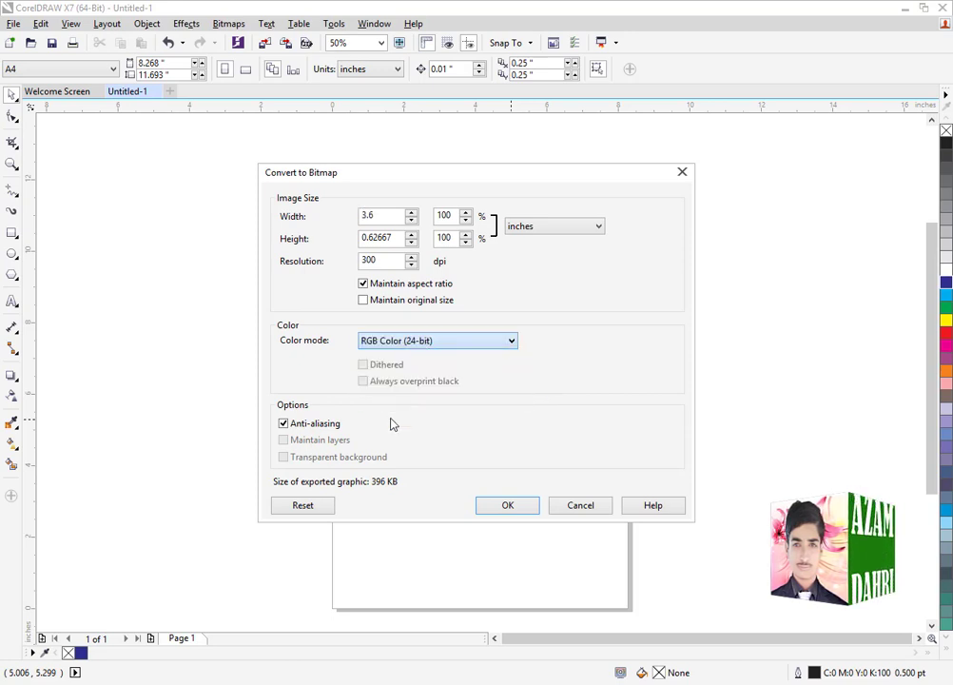
left_click(517, 511)
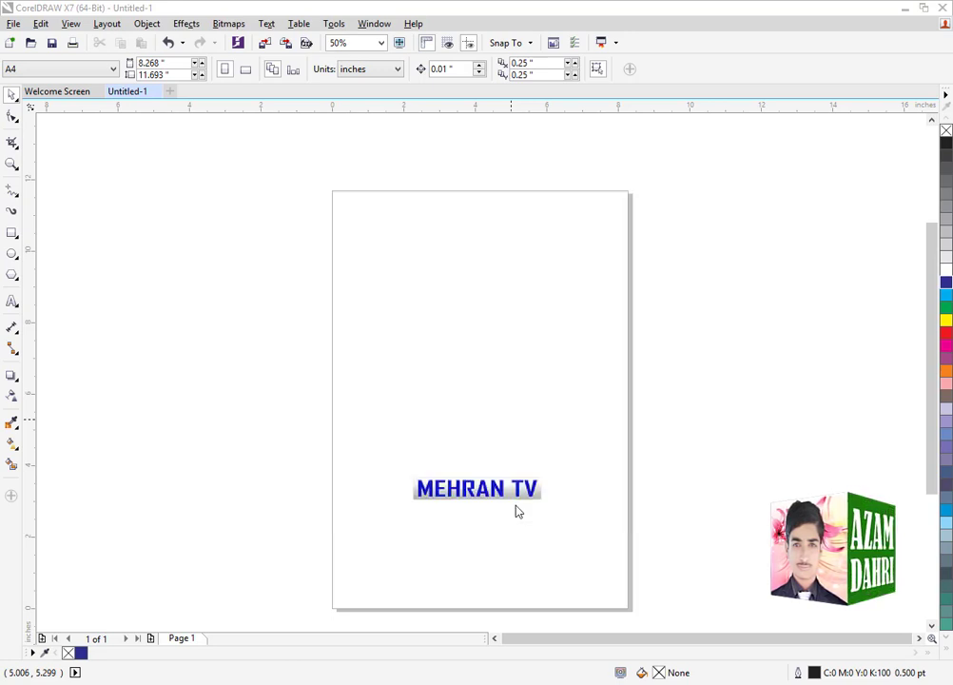
Undo the calligraphy logo's deletion and switch to Corel MotionStudio 3D
key("ctrl+z")
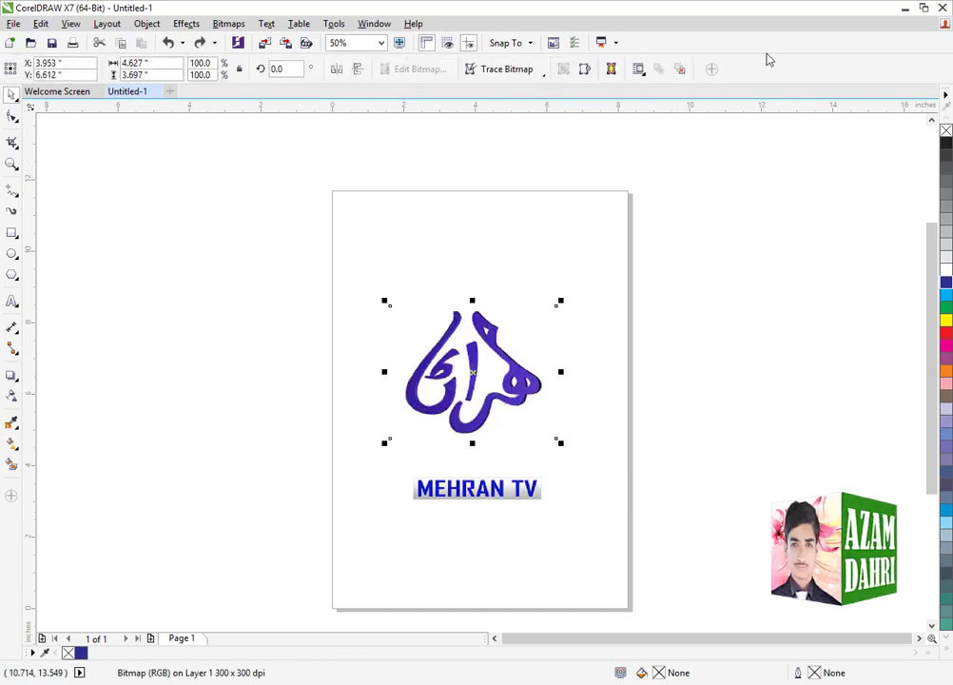
left_click(905, 8)
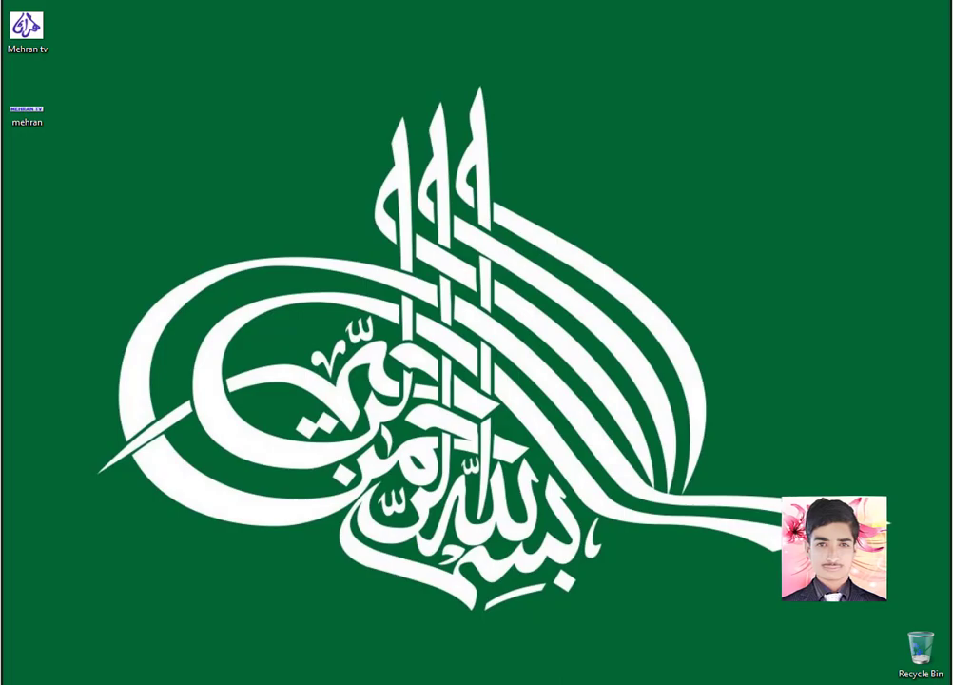
left_click(406, 678)
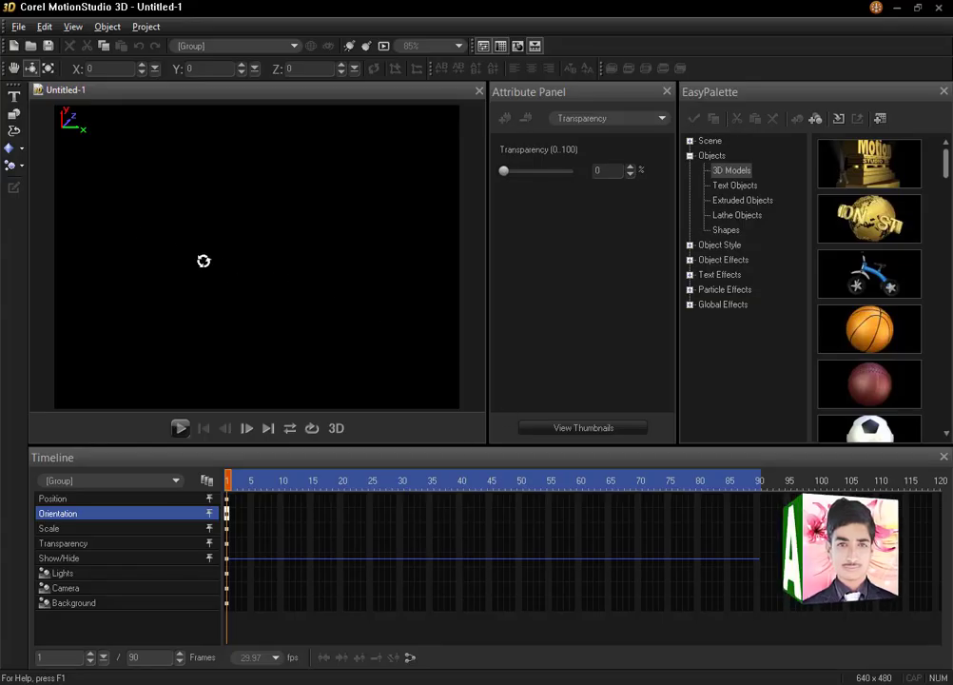
Create a 3D graphic object by converting the "Mehran tv" image from the Desktop to vector paths with the default settings
left_click(14, 114)
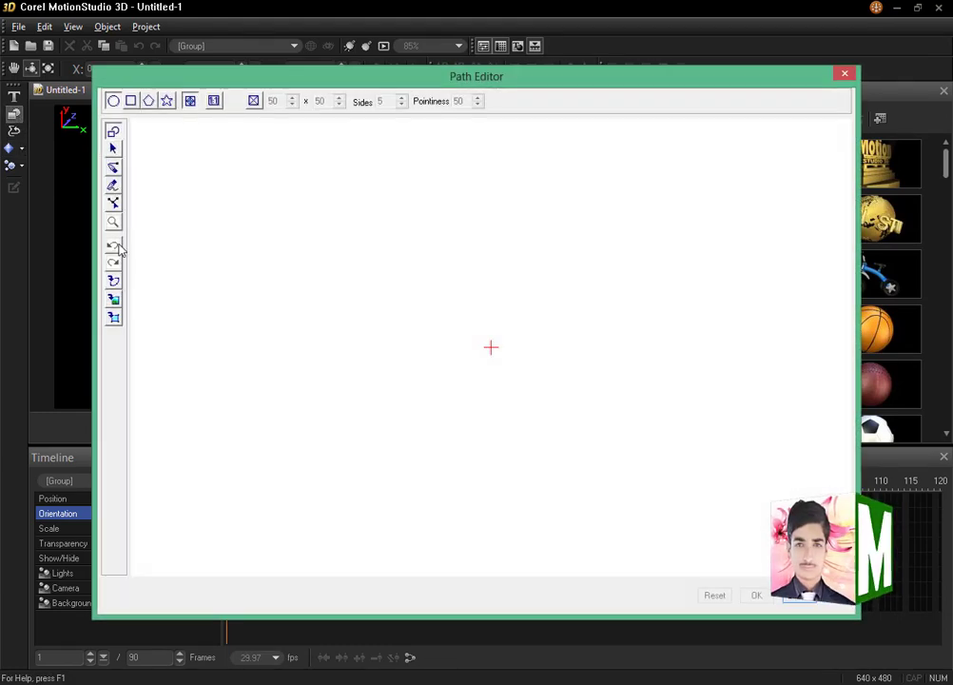
left_click(113, 319)
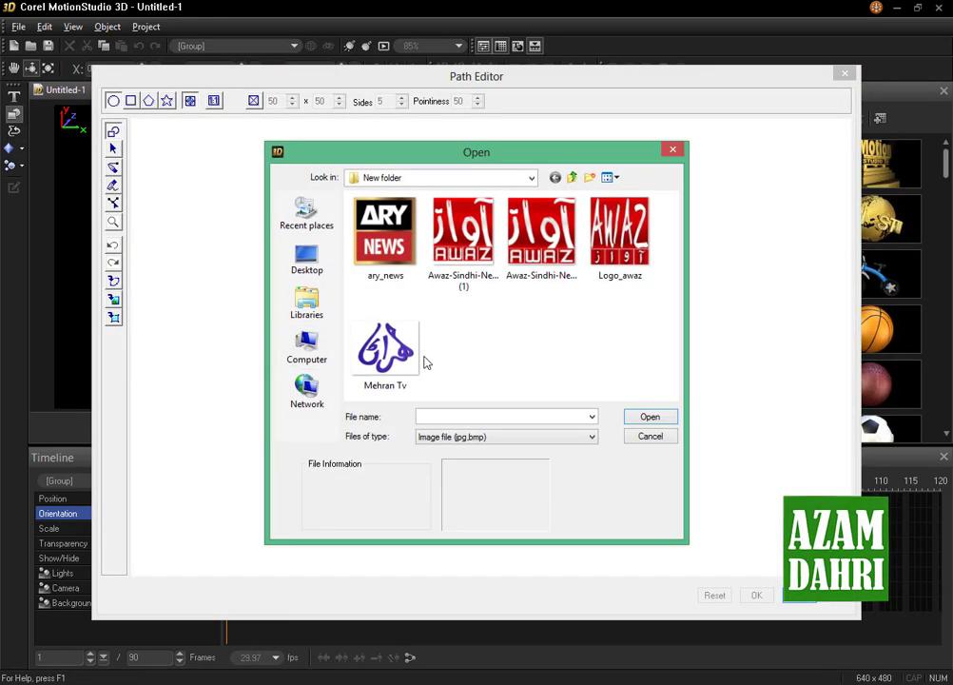
left_click(306, 259)
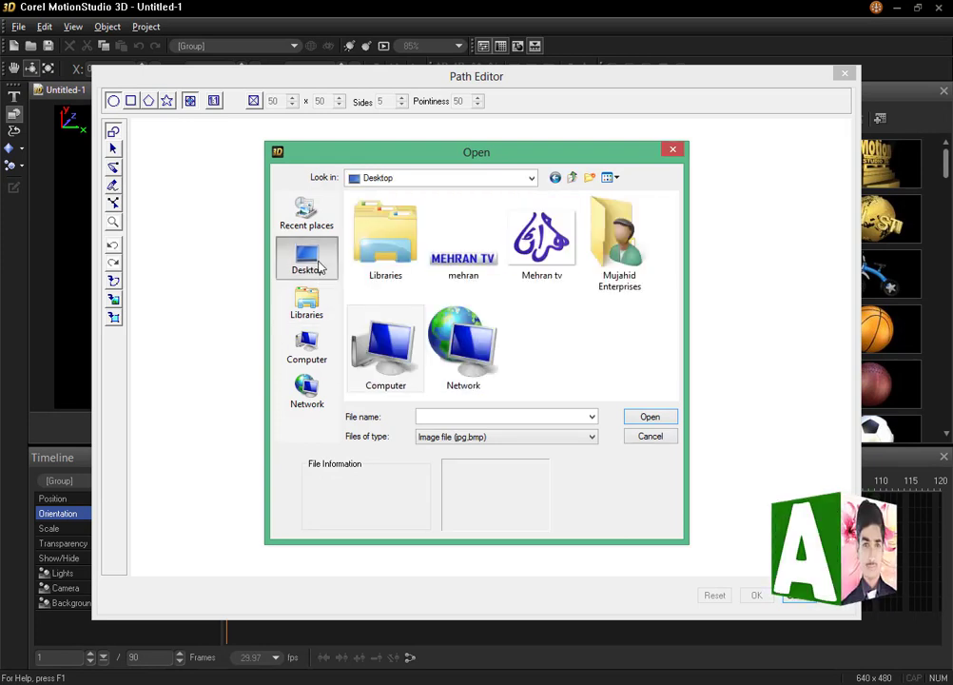
double_click(540, 250)
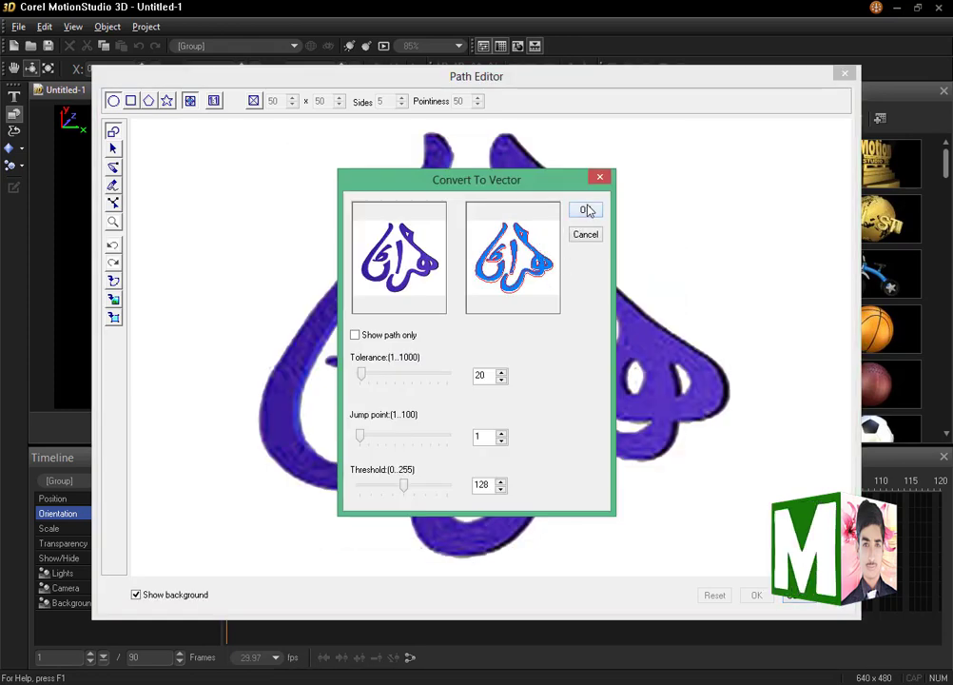
left_click(586, 210)
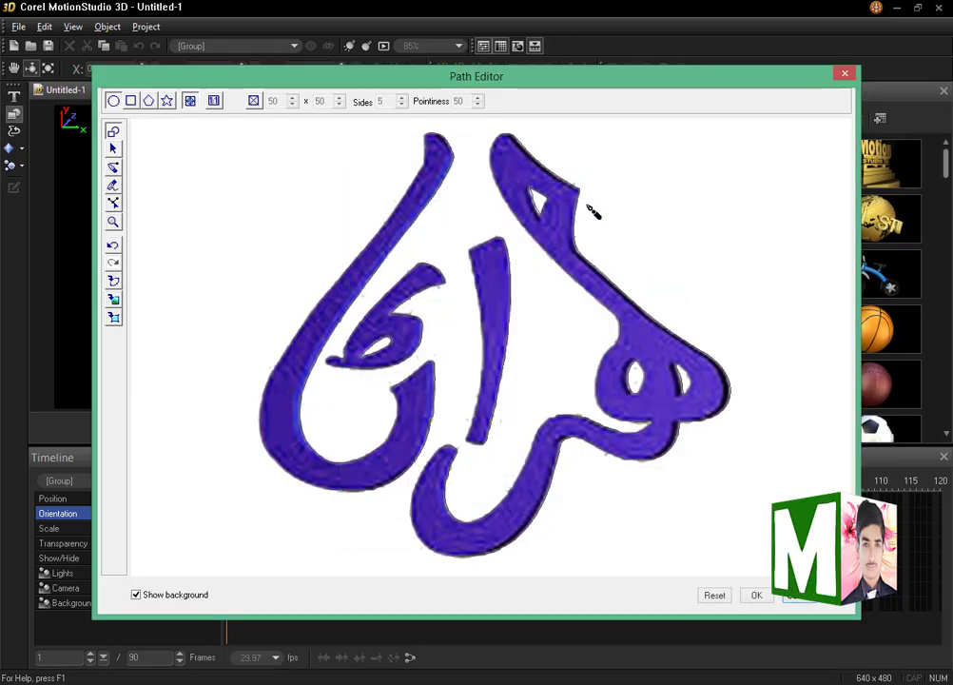
left_click(758, 596)
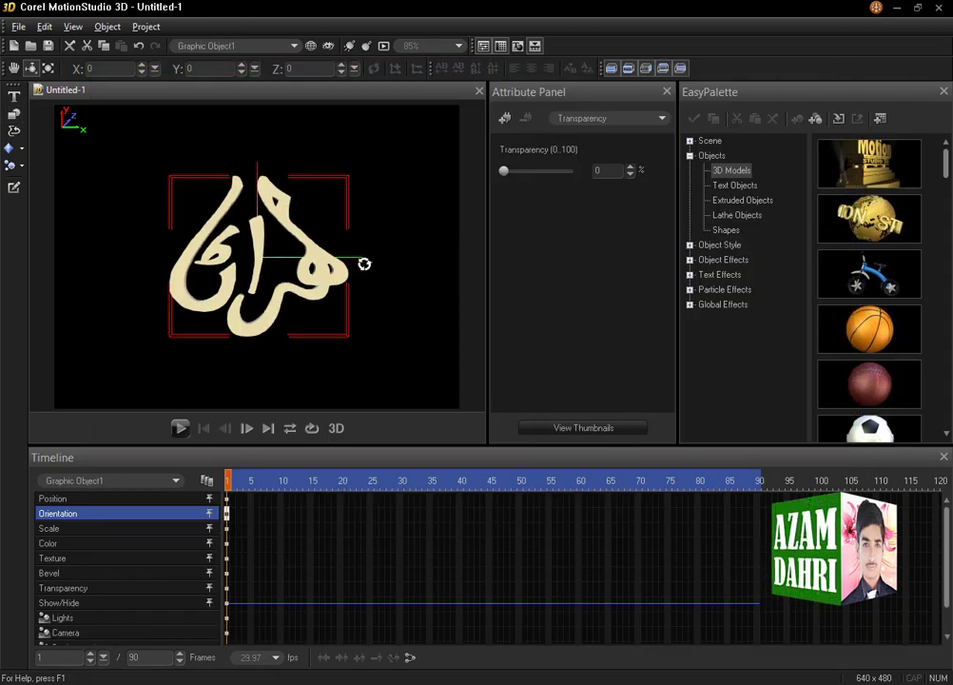
Change the surface color of the 3D calligraphy logo to blue
left_click(626, 123)
left_click(600, 132)
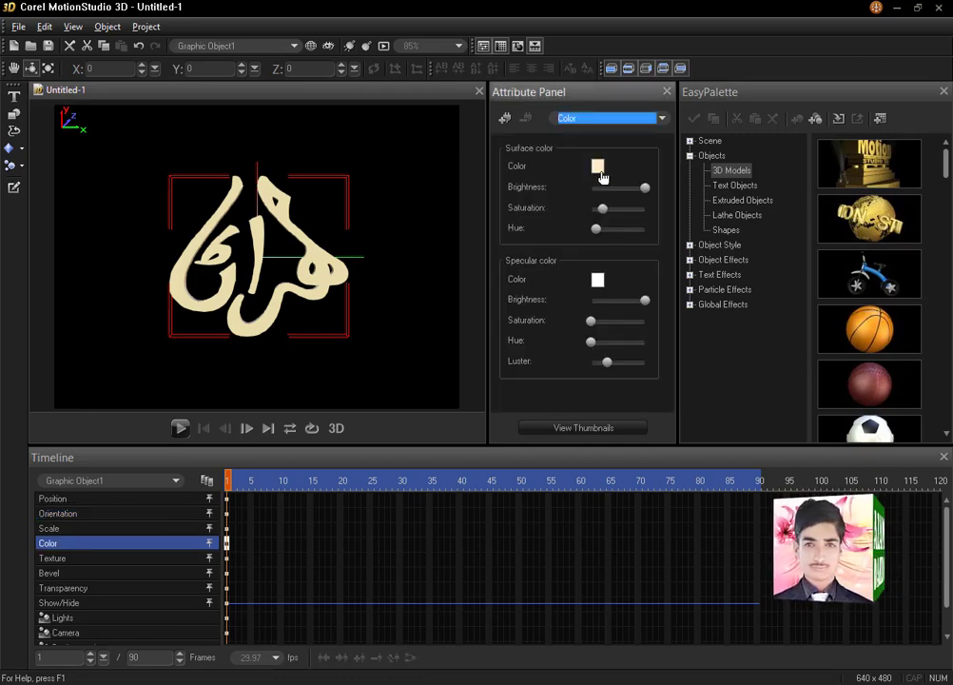
left_click(598, 167)
left_click(627, 198)
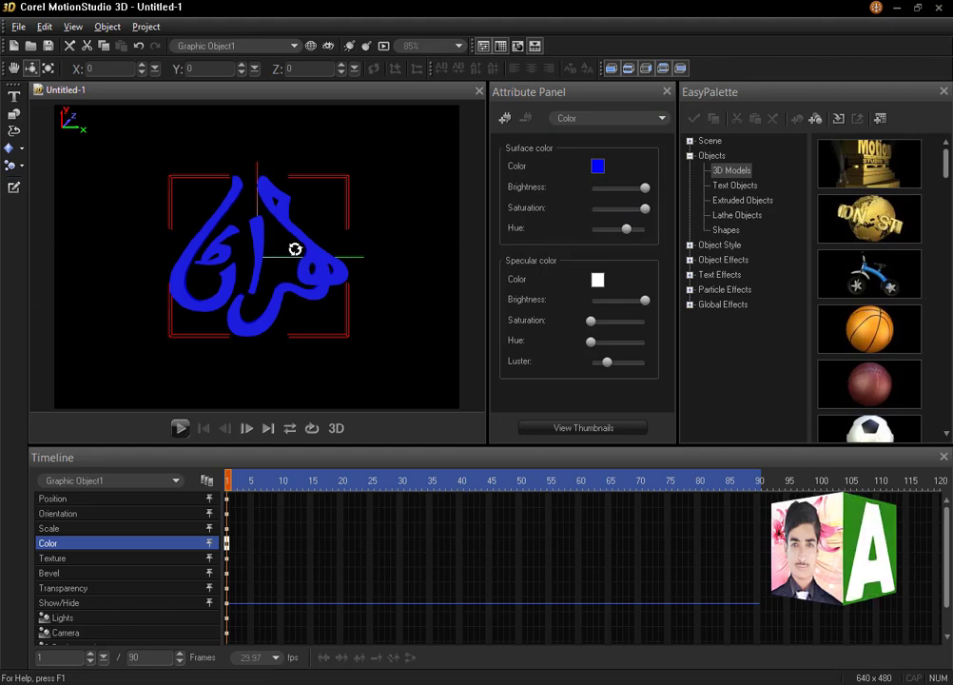
Apply the orange sunset image as the scene's background
left_click(691, 141)
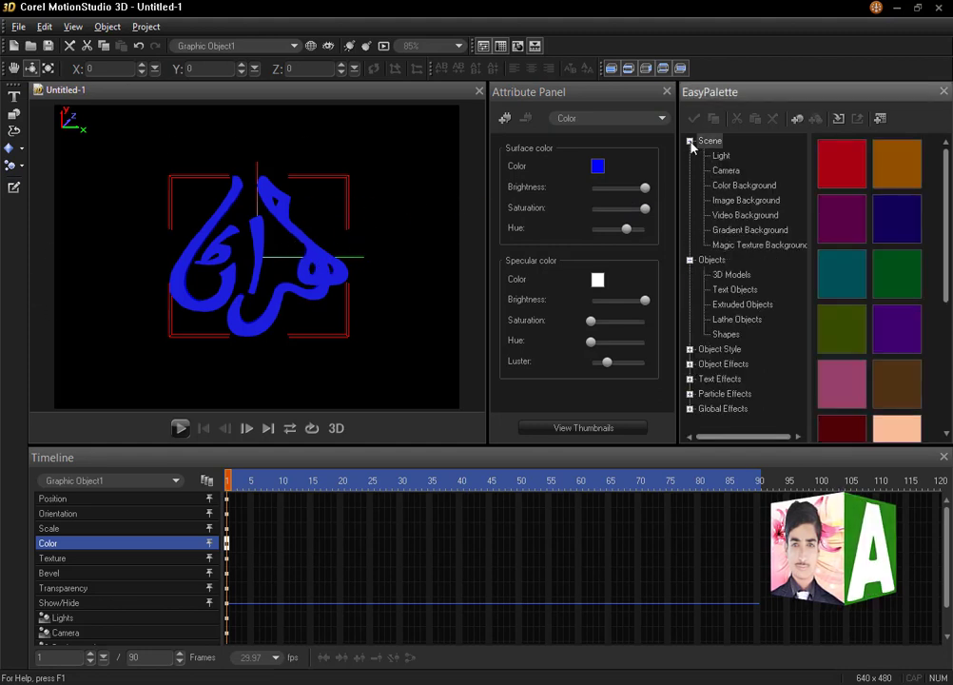
left_click(732, 203)
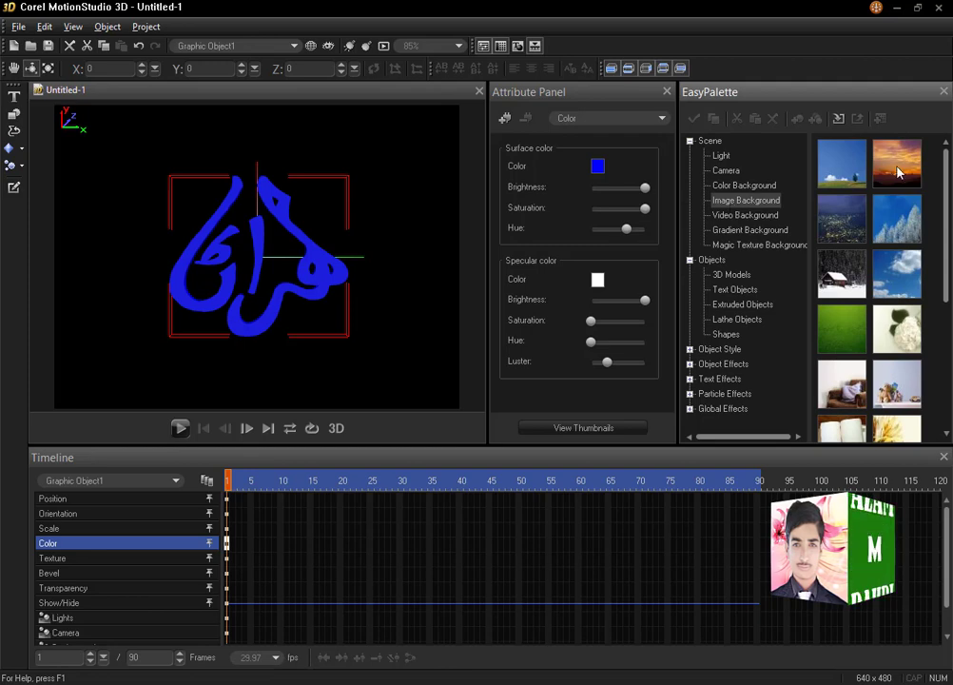
double_click(897, 169)
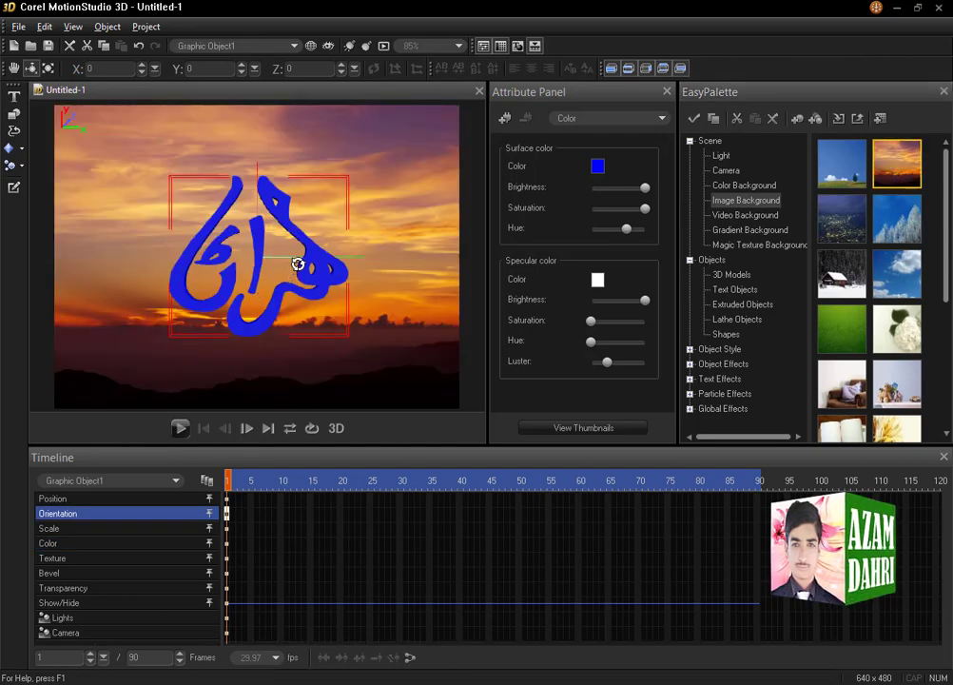
Move the calligraphy logo straight up in the scene to about Y 40
left_click(14, 70)
left_click_drag(310, 271, 309, 244)
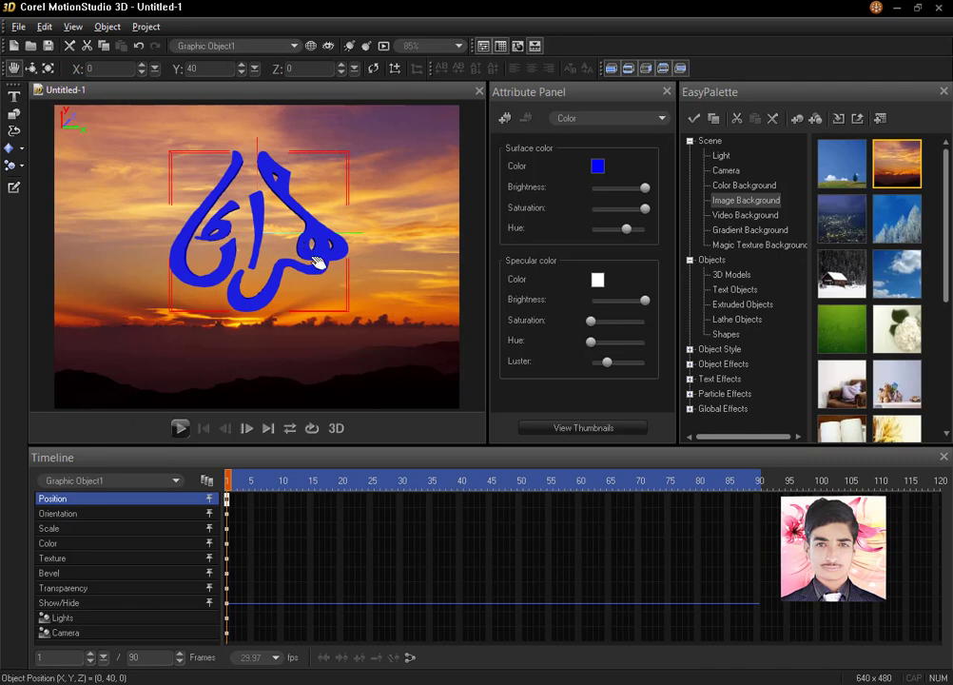
Add a cube beneath the calligraphy logo and stretch it into a wide, flat bar of about 242 × 46 × 116 scale
left_click(19, 149)
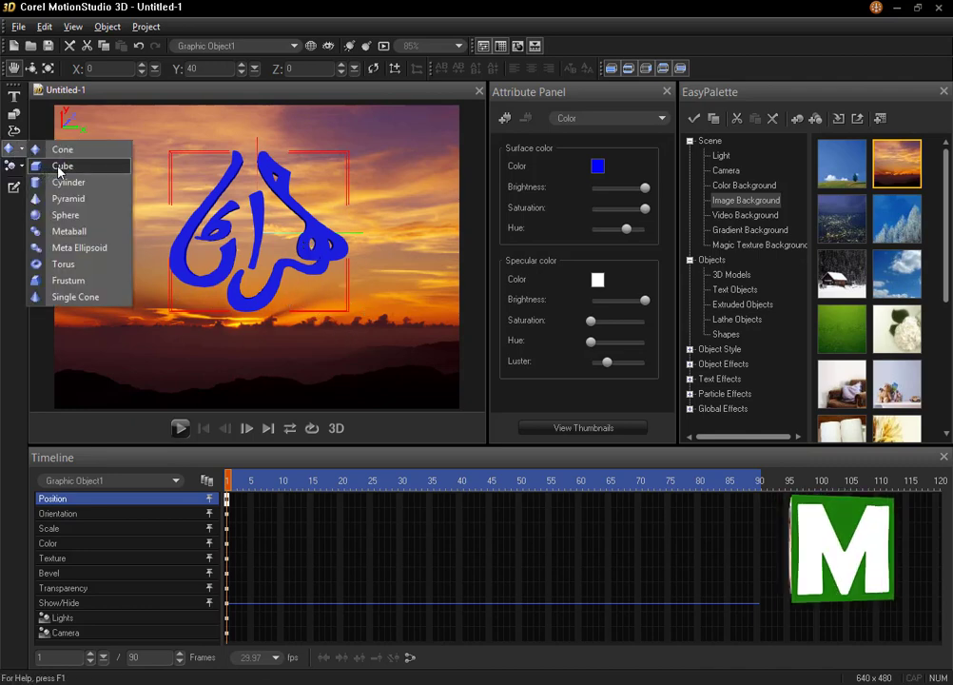
left_click(59, 167)
left_click_drag(271, 245, 271, 330)
key("d")
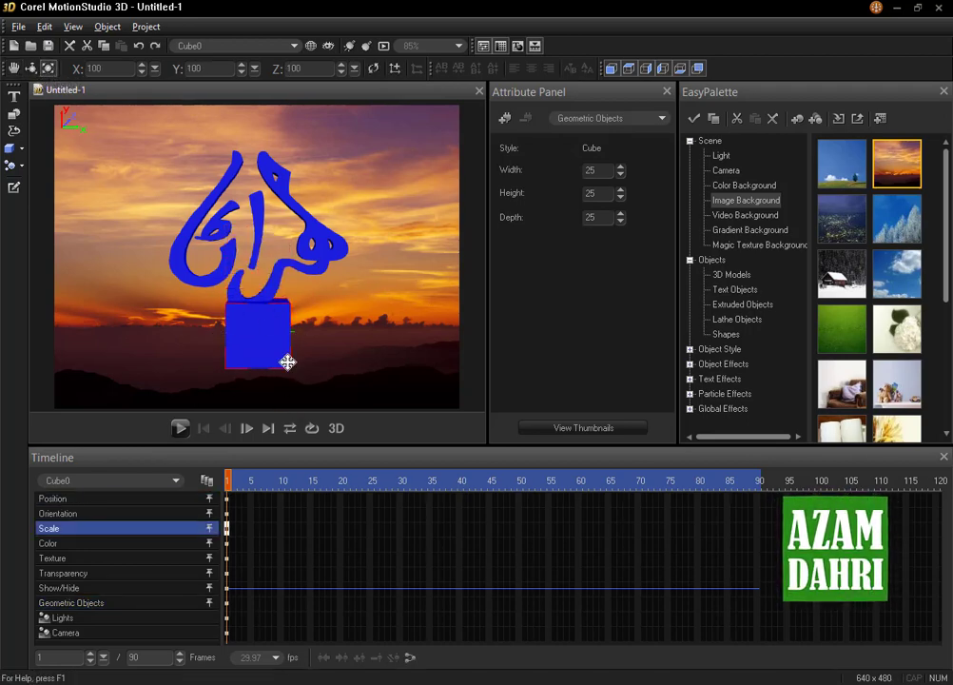
left_click_drag(288, 363, 618, 253)
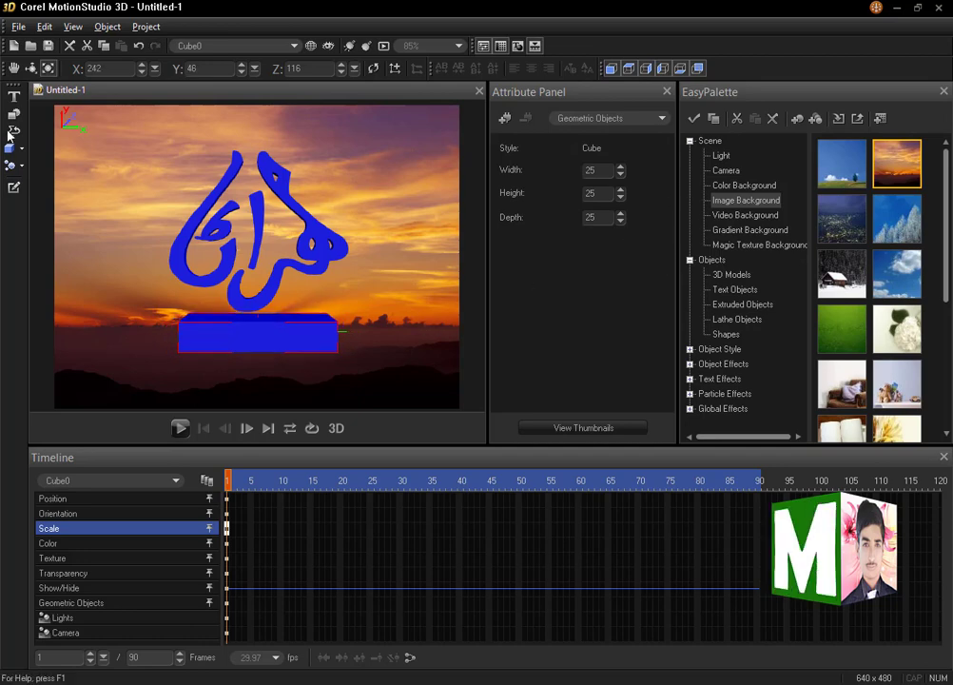
Rotate the bar to about X -6, Y 1 so its front faces the viewer, and widen it to about 249 × 45 scale
left_click(30, 68)
left_click_drag(240, 336, 241, 335)
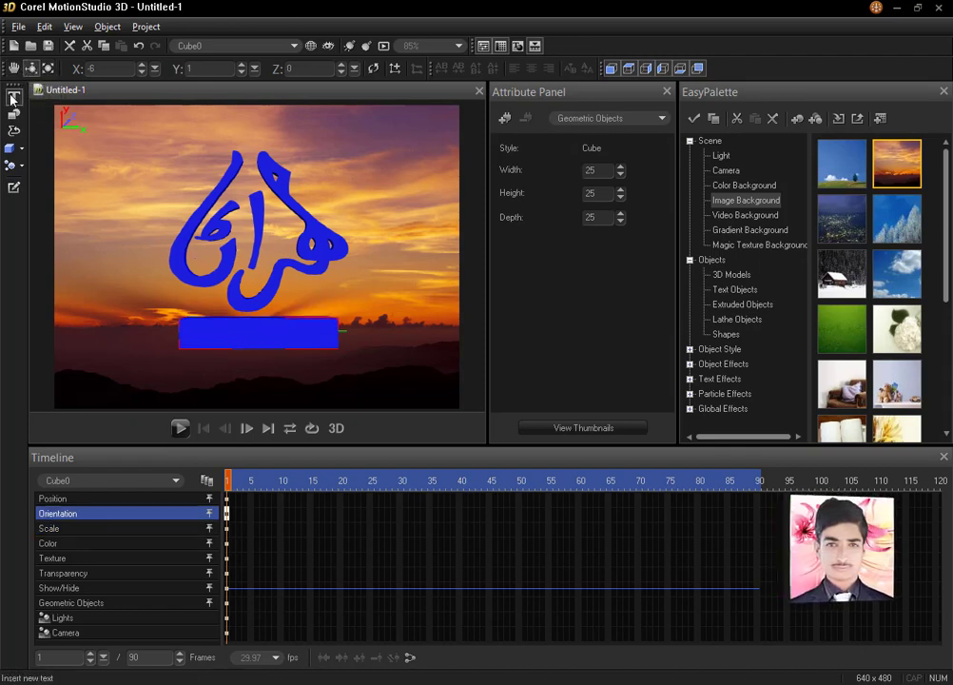
left_click(47, 69)
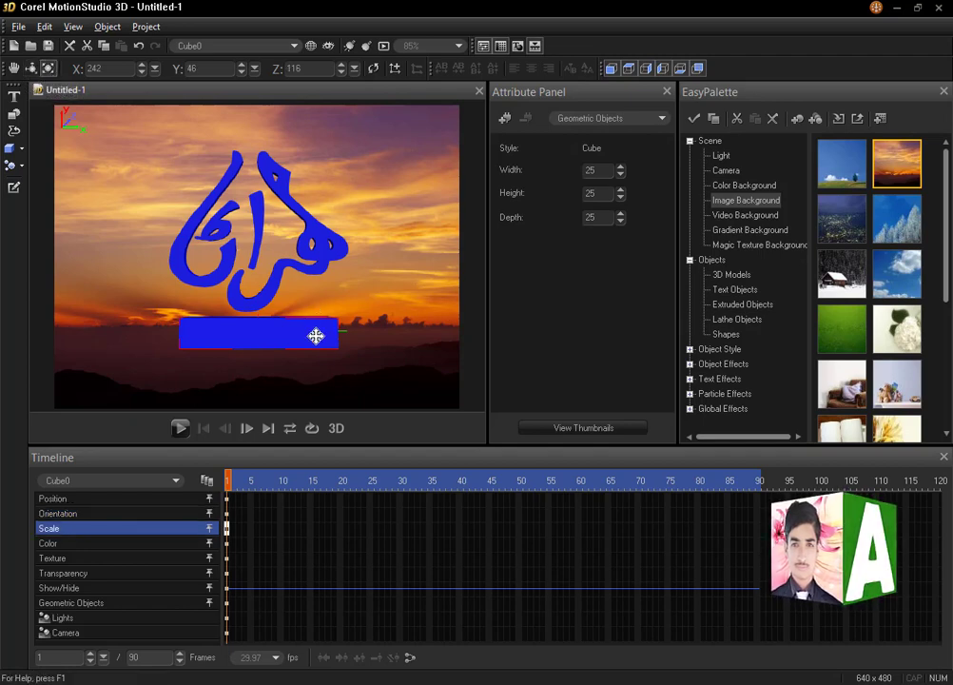
left_click_drag(328, 342, 346, 338)
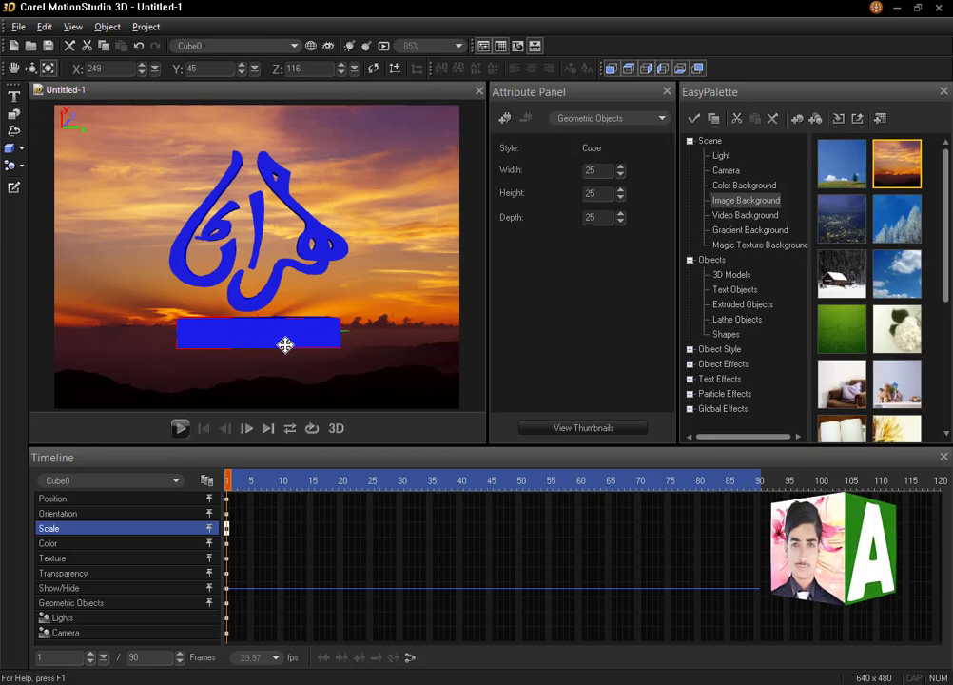
Apply the "mehran" image from the Desktop as the bar's texture, showing the texture color only
left_click(614, 120)
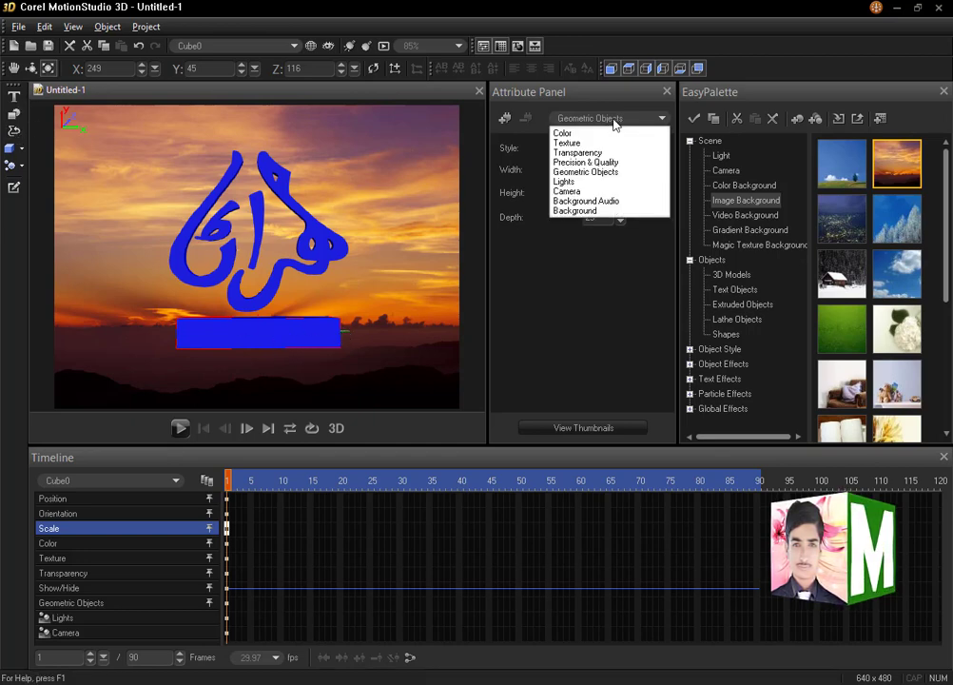
left_click(573, 143)
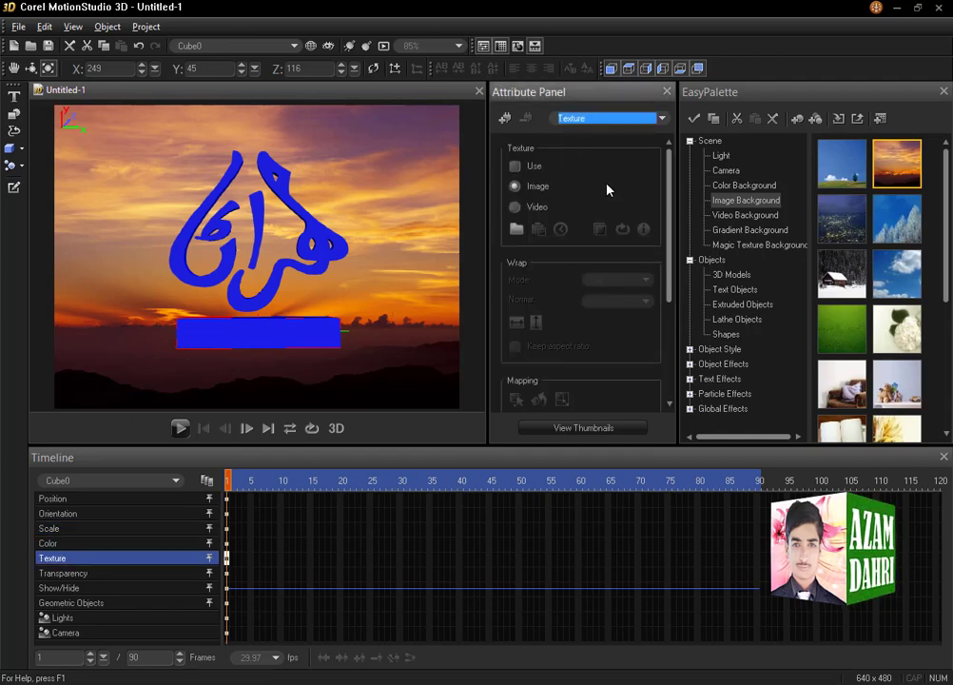
left_click(516, 230)
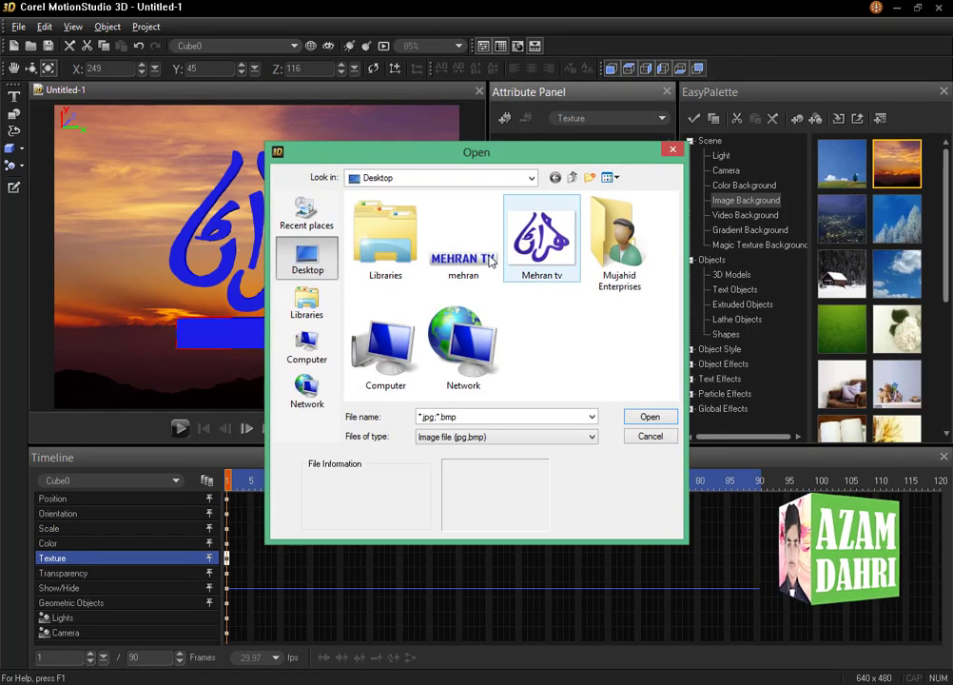
double_click(464, 262)
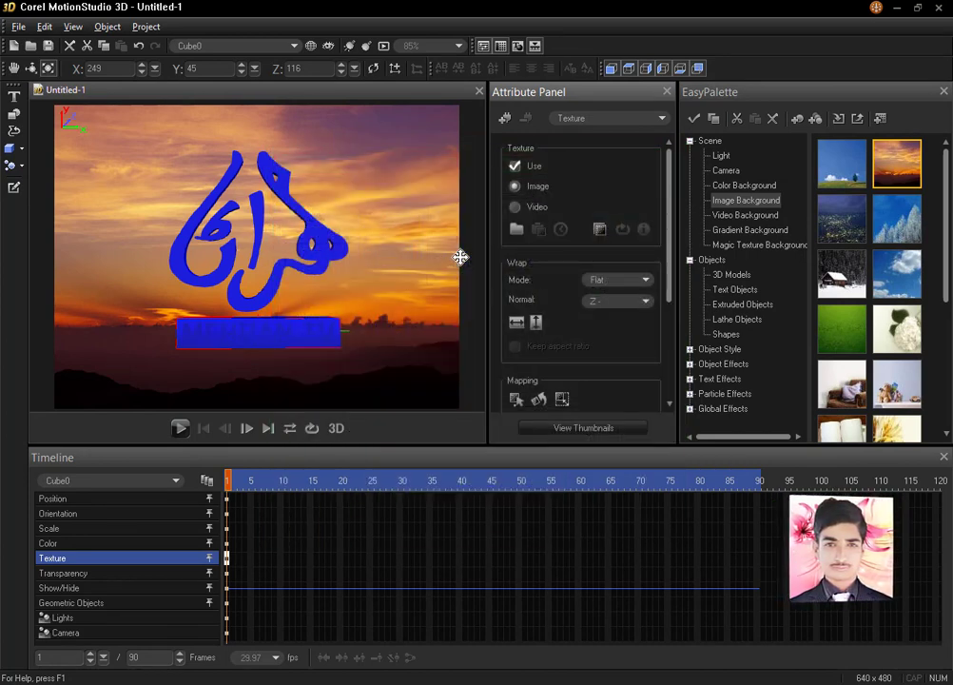
left_click(599, 236)
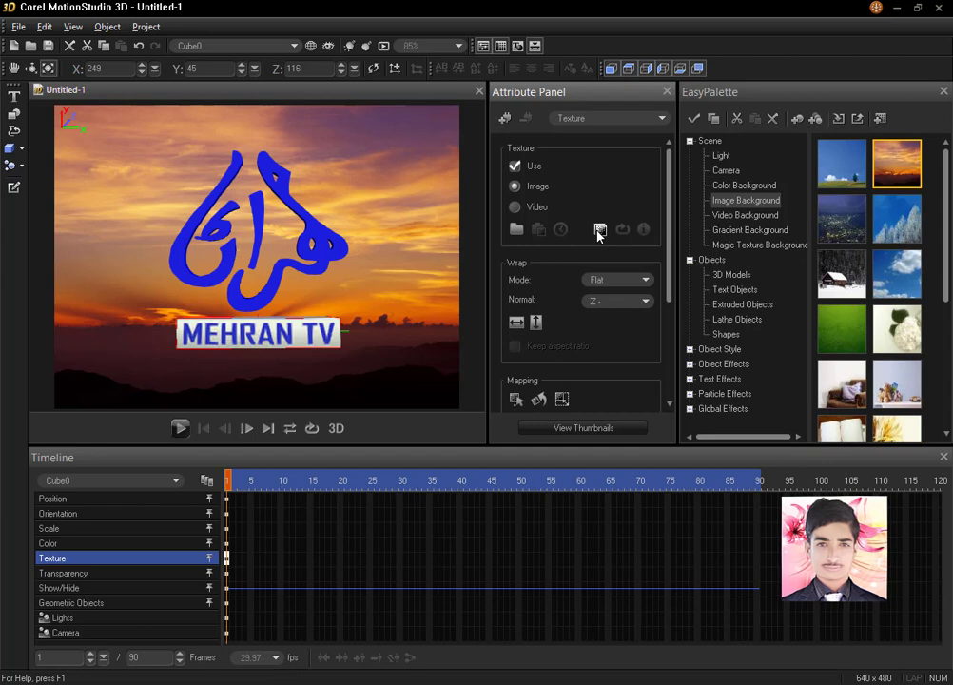
Change the surface color of the textured bar to white
left_click(602, 120)
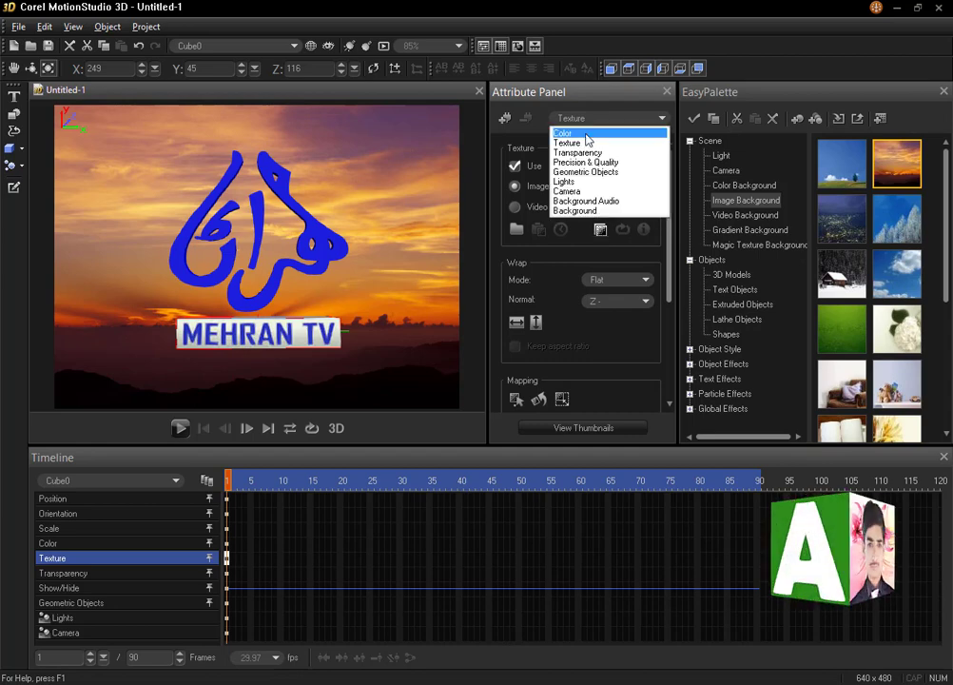
left_click(586, 135)
left_click(596, 168)
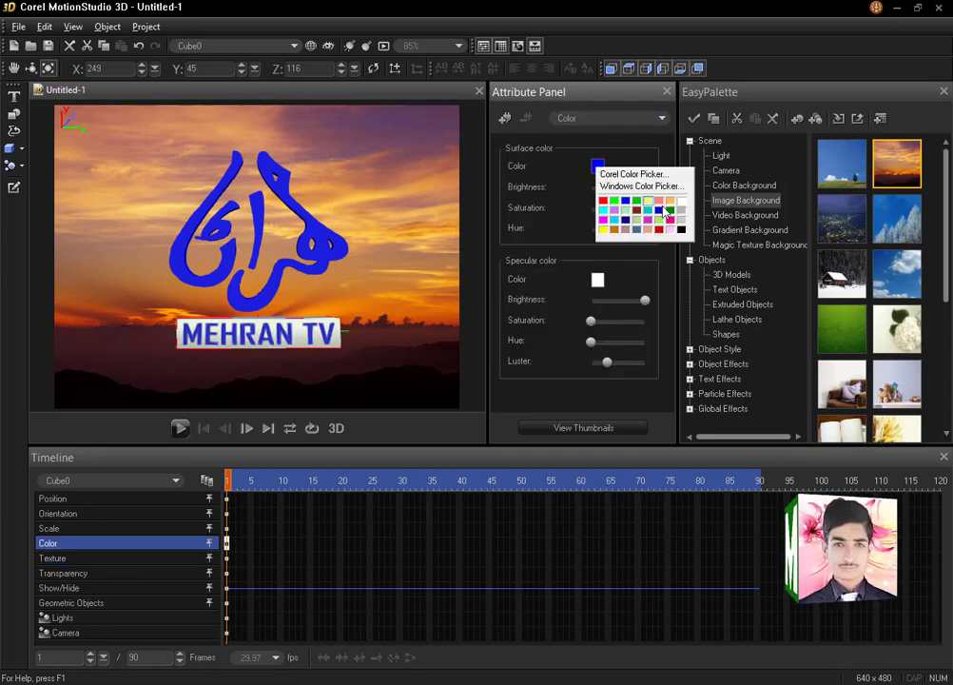
left_click(682, 200)
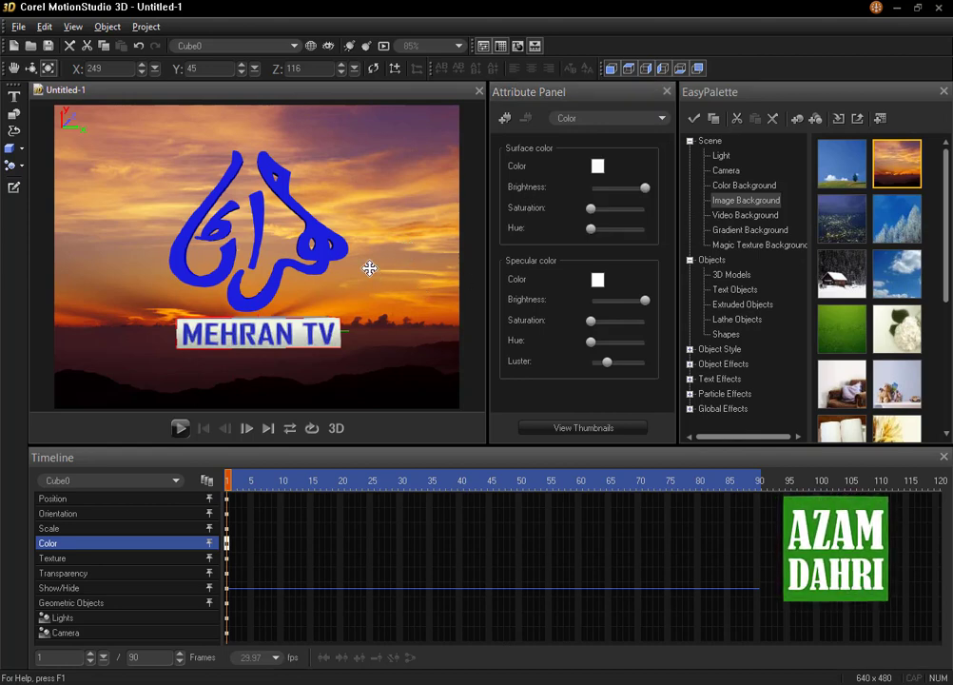
Select the calligraphy logo for rotation and set the animation length to 200 frames
left_click(321, 247)
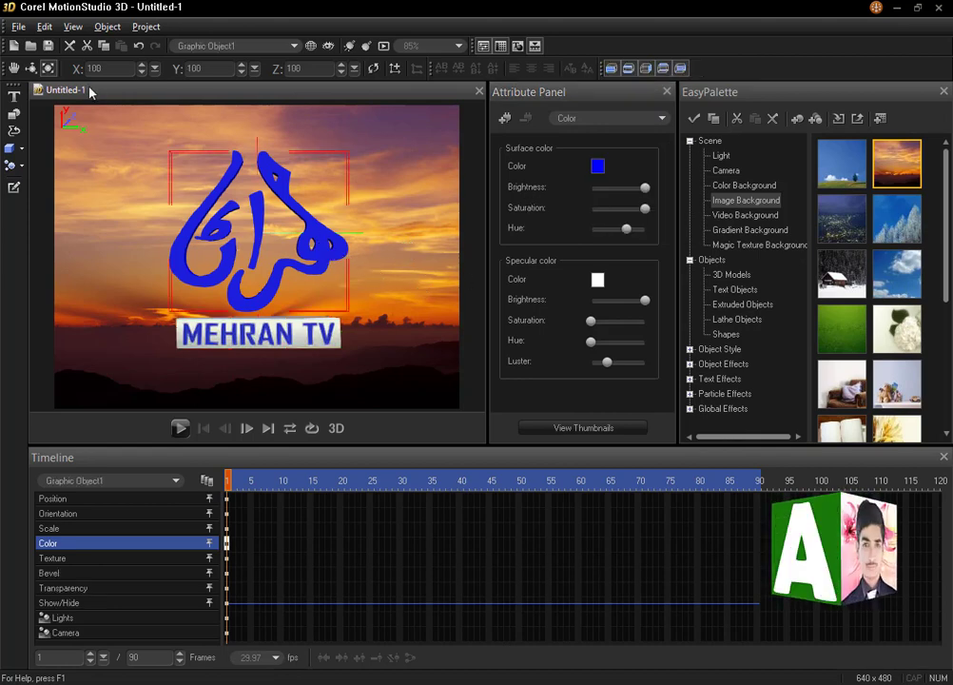
left_click(31, 70)
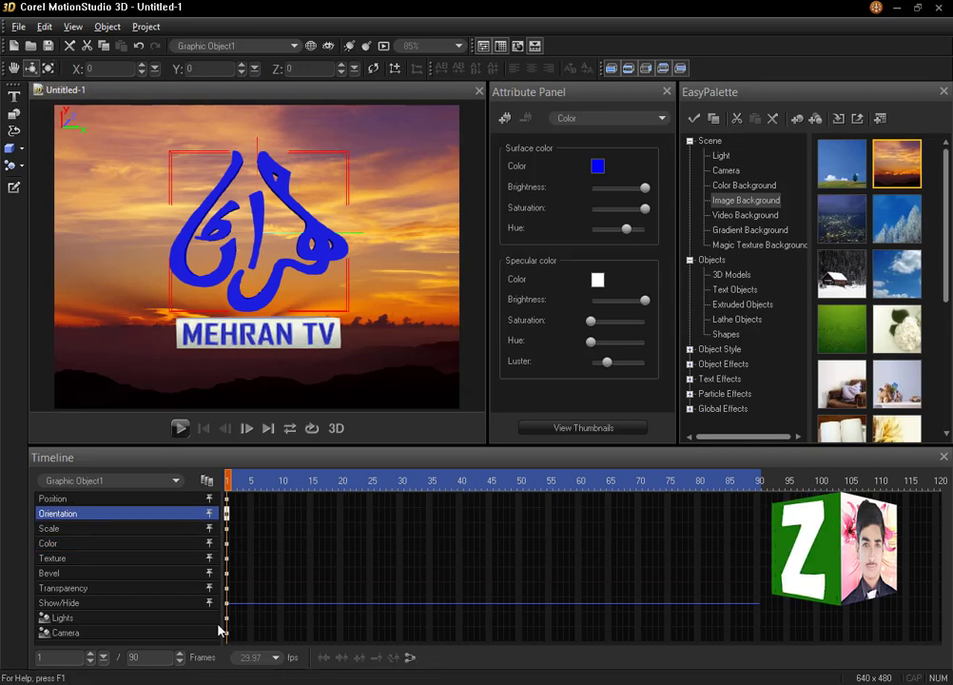
left_click_drag(147, 657, 110, 658)
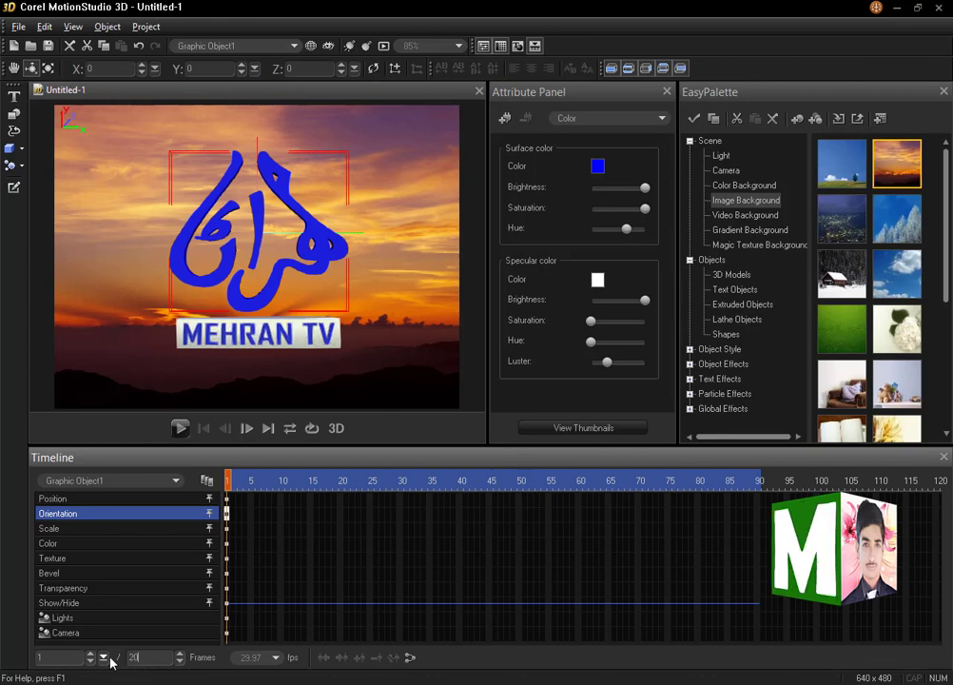
key("Return")
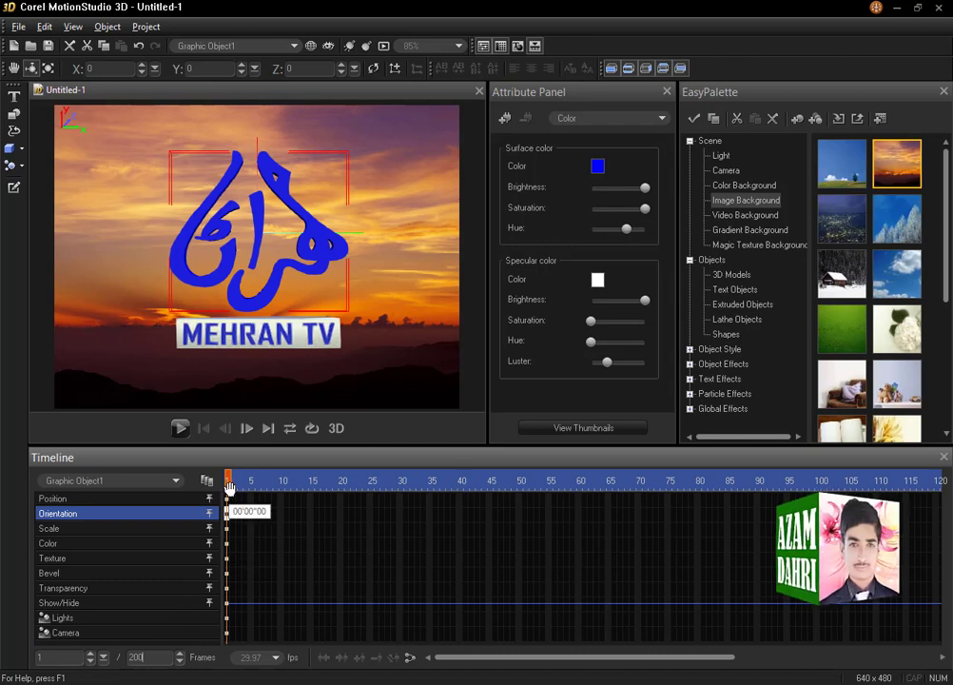
Keyframe the calligraphy logo's orientation at frame 40 and at frame 156, with a Y rotation of -360 at frame 156
left_click_drag(235, 487, 462, 489)
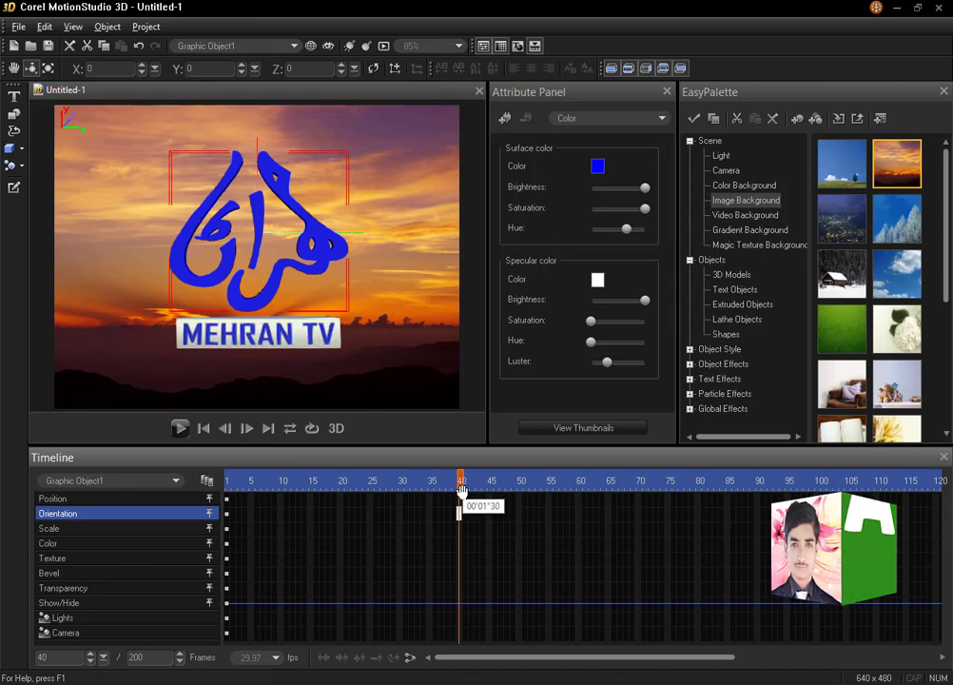
left_click(207, 70)
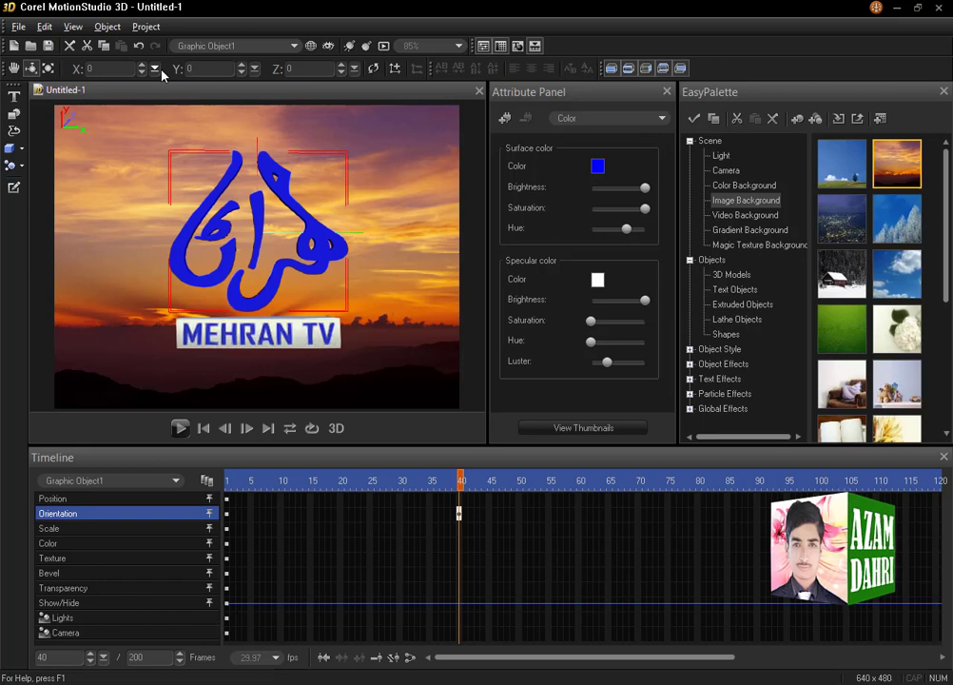
left_click_drag(462, 481, 675, 483)
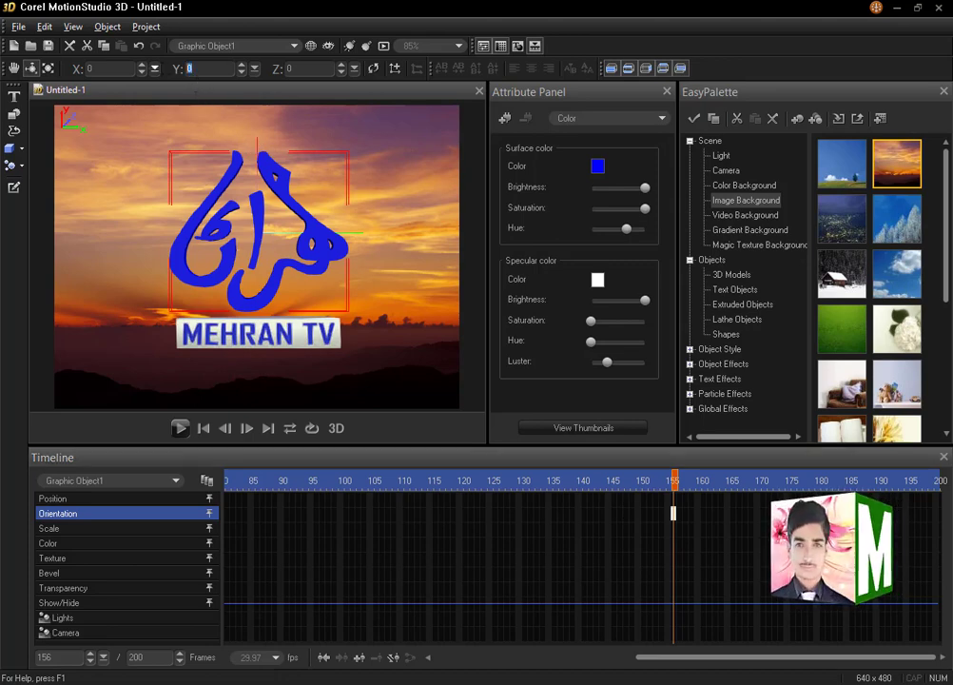
type("-360")
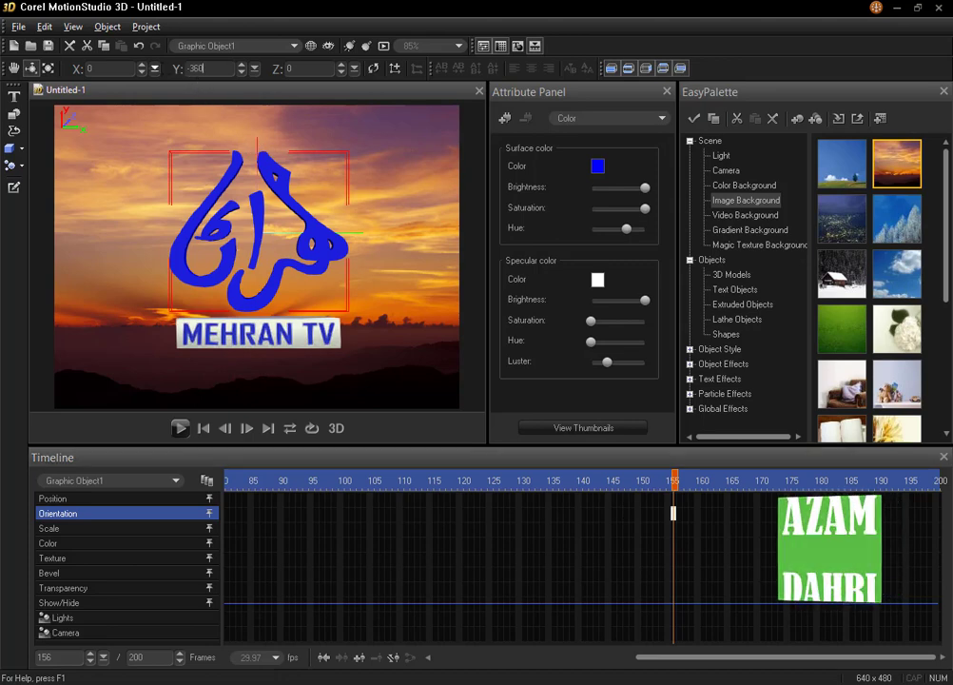
key("Return")
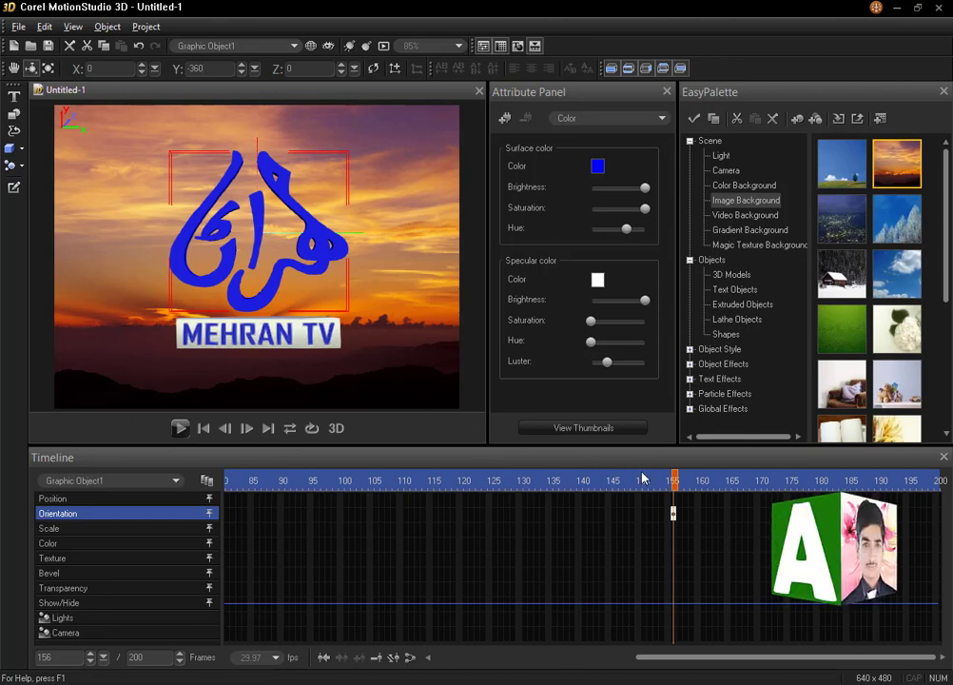
Keyframe the logo's Y rotation at -361 on frame 181 and 0 on frame 200, and preview the animation
left_click_drag(674, 480, 824, 483)
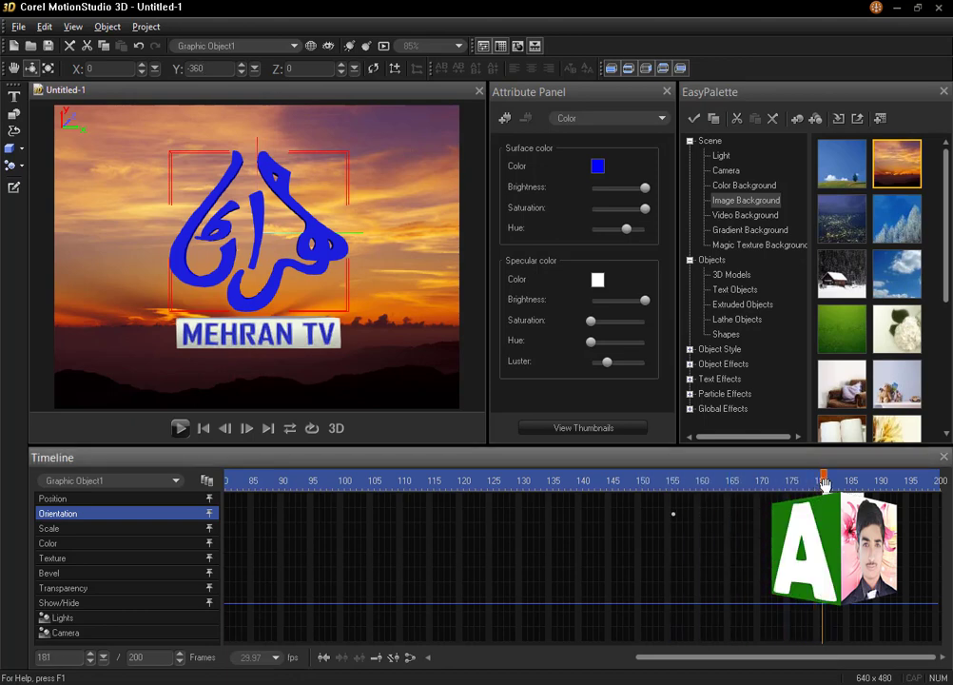
left_click(209, 70)
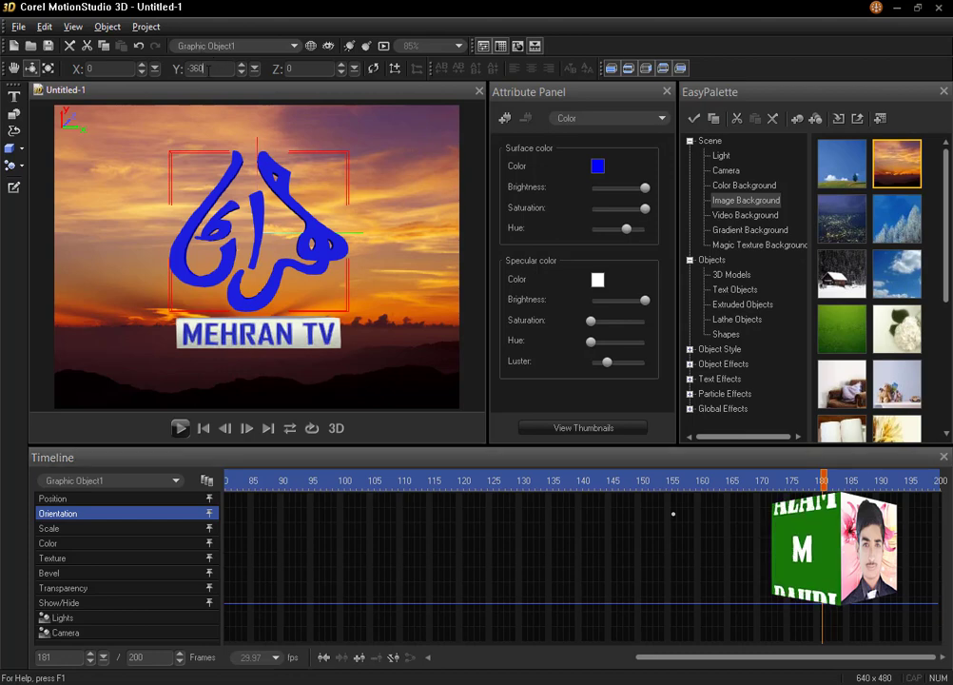
double_click(209, 71)
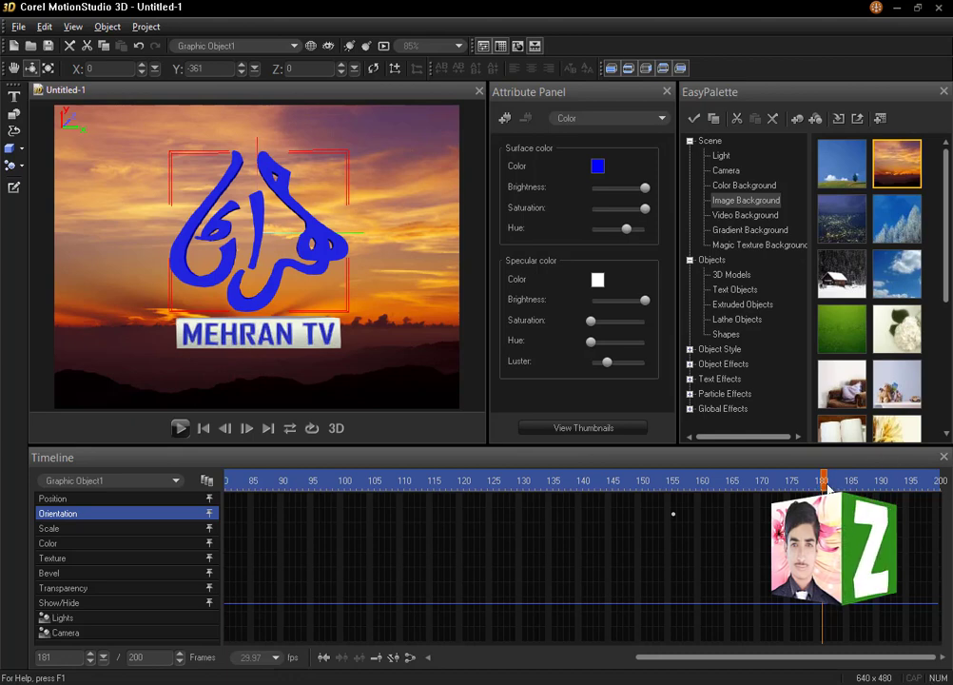
left_click_drag(824, 483, 939, 485)
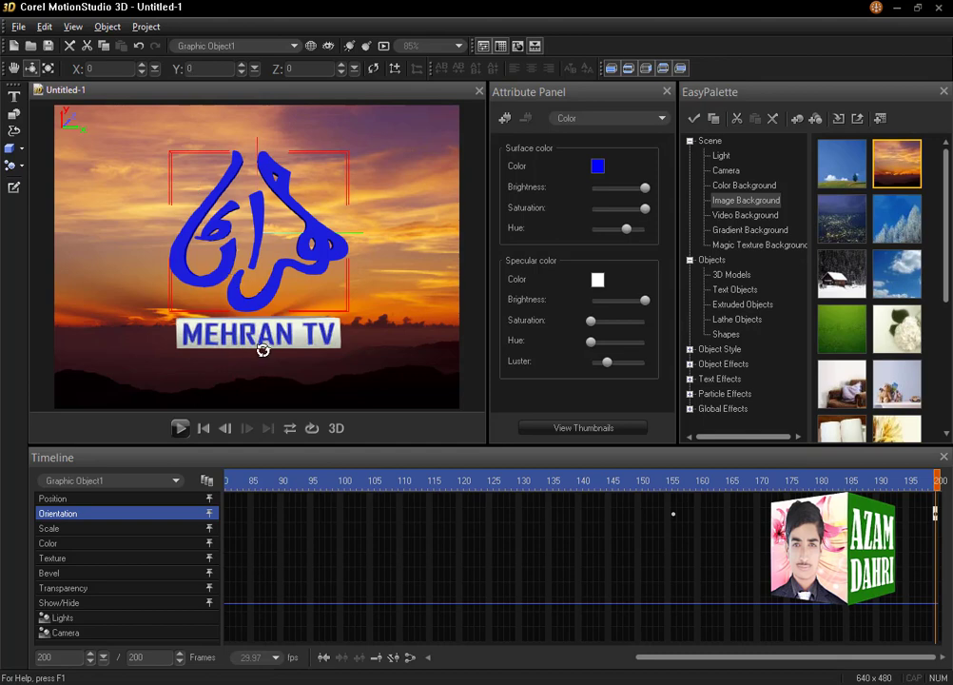
left_click(181, 430)
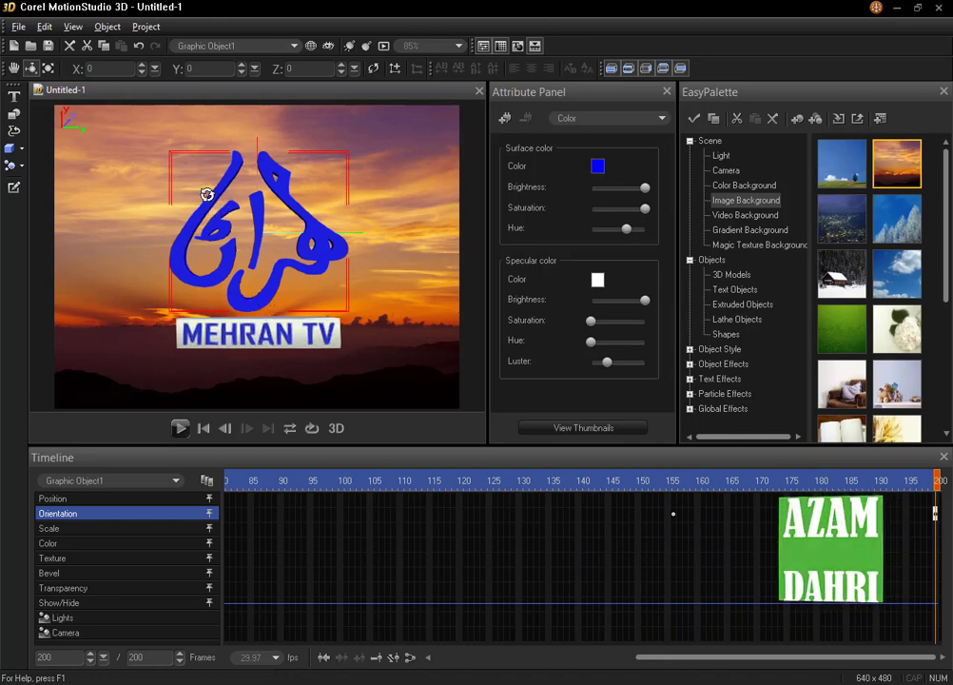
Export the animation as an AVI video overlay named "logo" on the Desktop
left_click(19, 26)
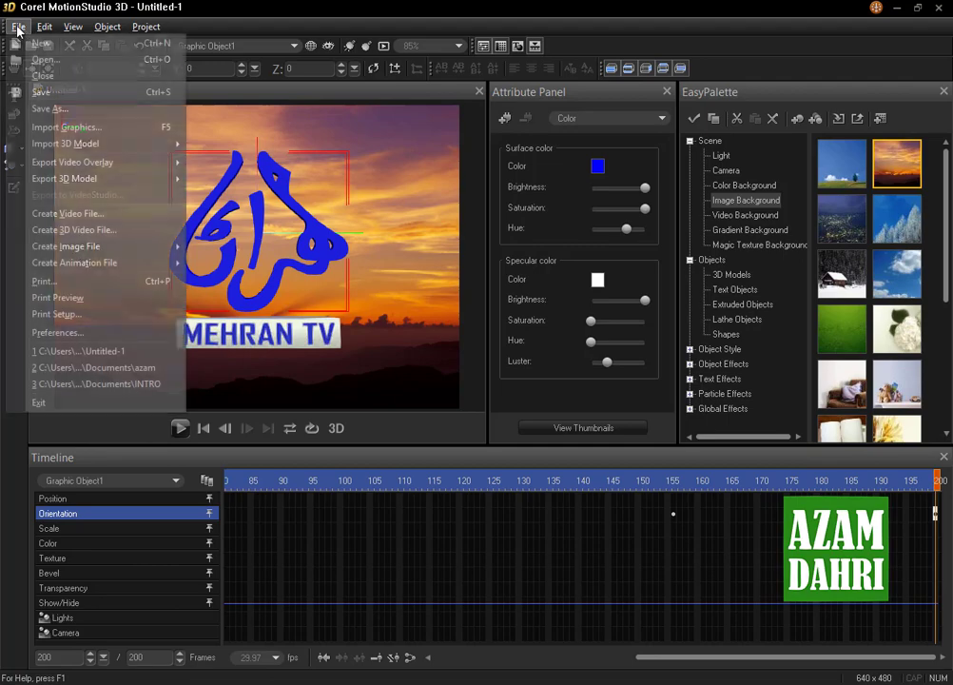
mouse_move(67, 164)
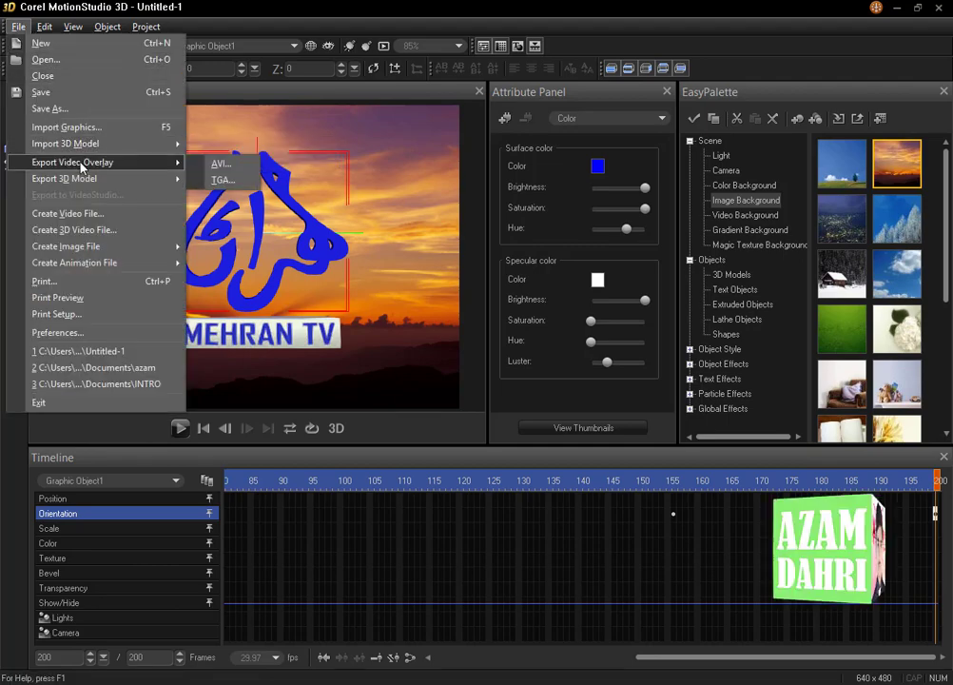
left_click(210, 166)
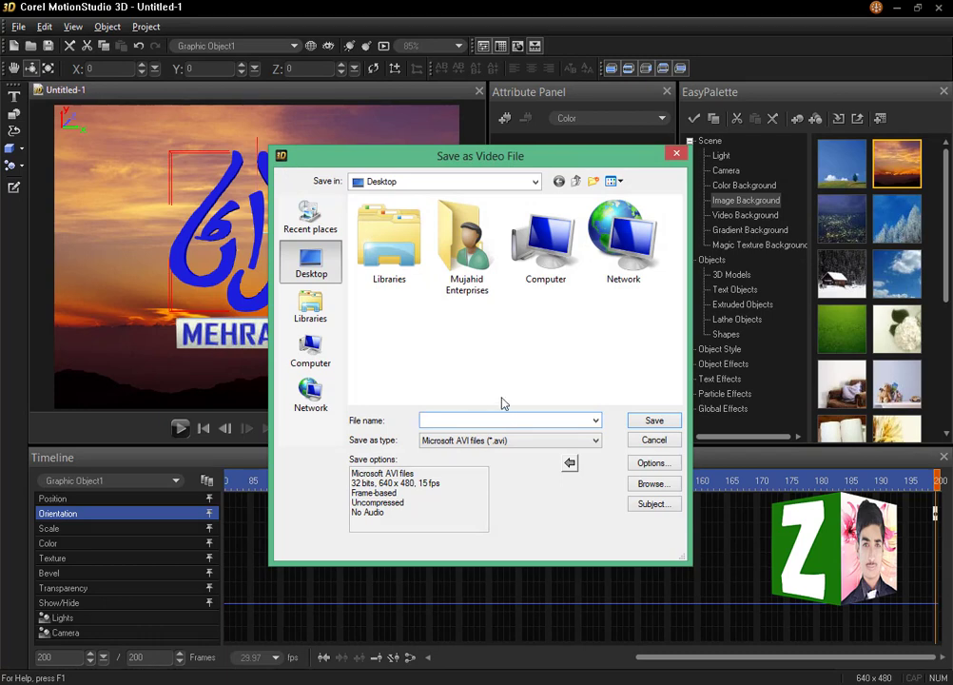
type("logo")
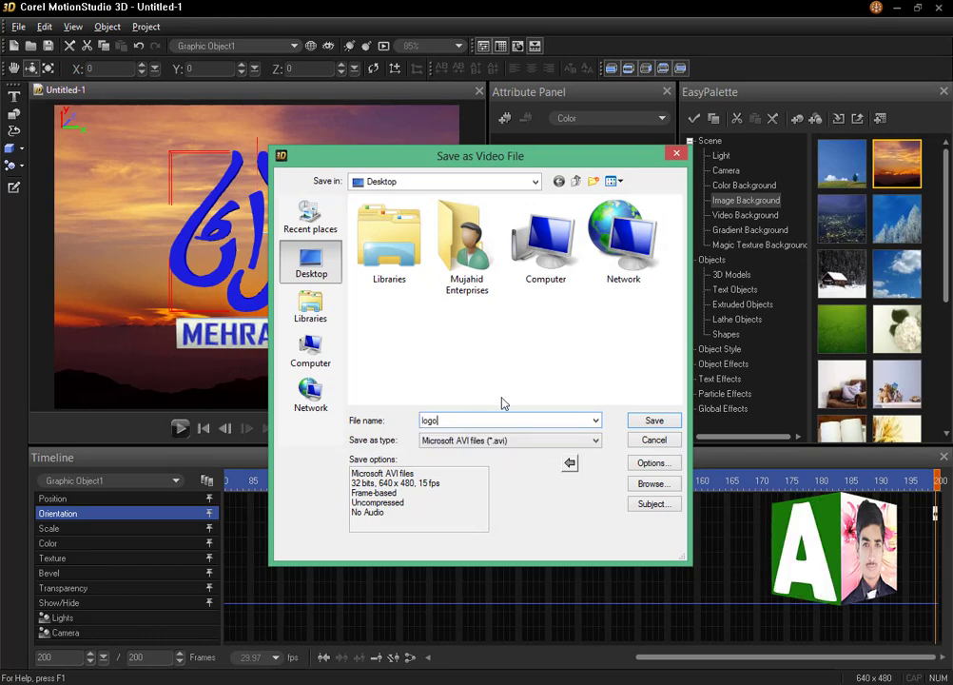
left_click(641, 422)
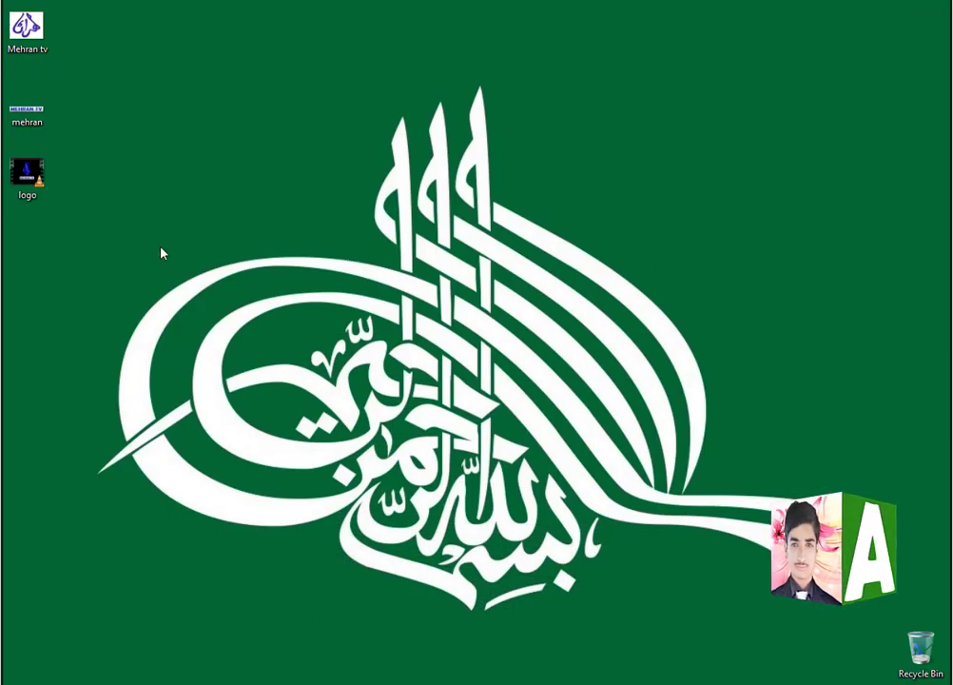
Play the exported logo video from the desktop in VLC media player and minimize the player
double_click(41, 190)
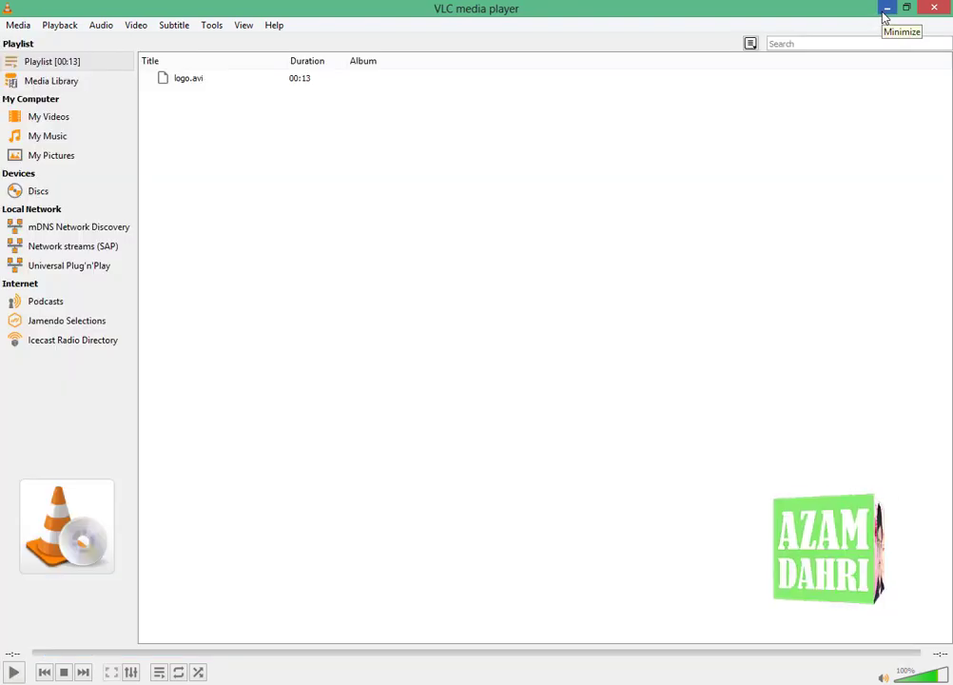
left_click(886, 9)
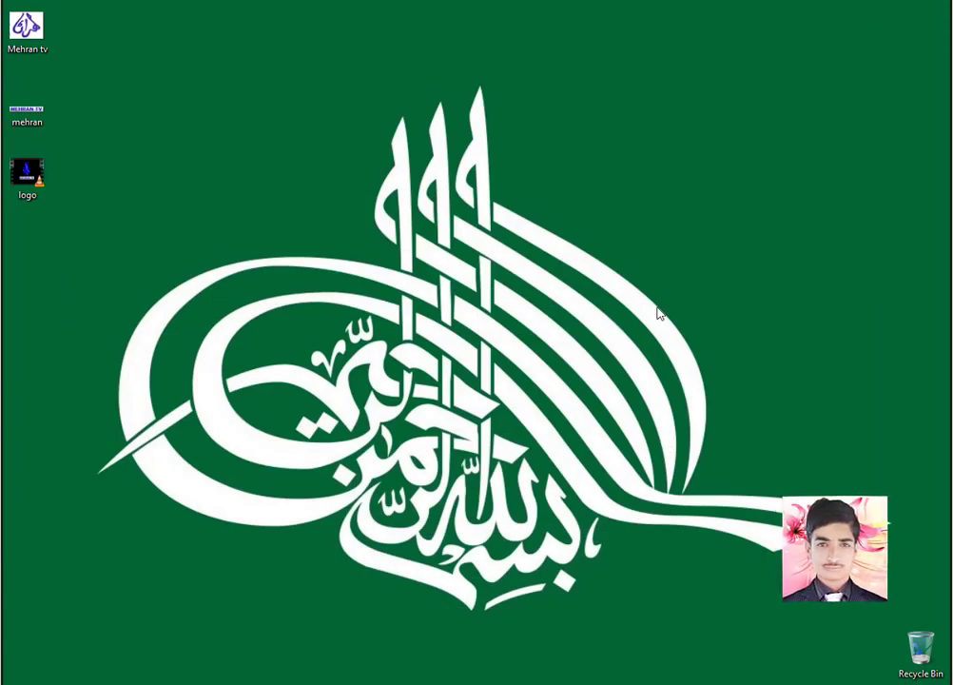